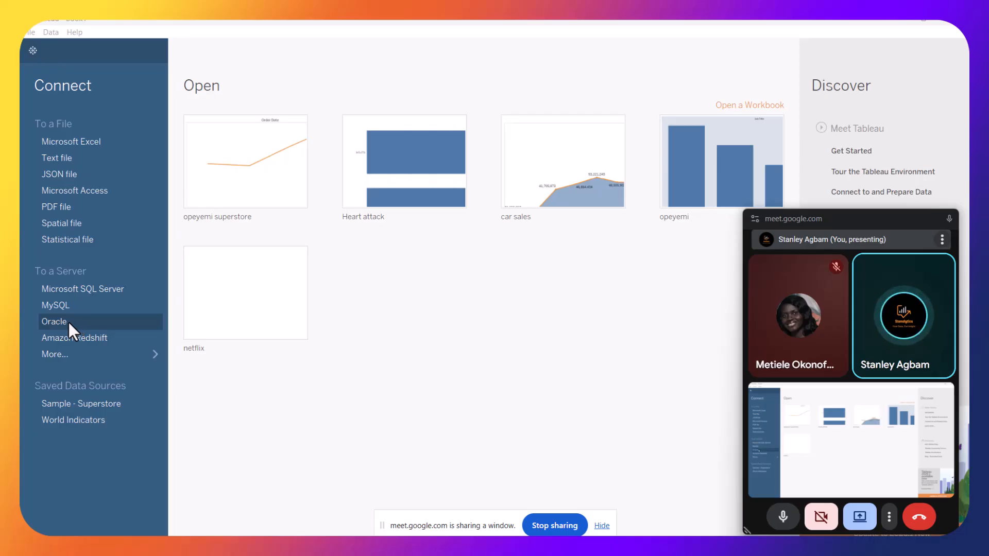
Connect to the Superstore Excel workbook in the Downloads archive (16) folder
{"action": "left_click", "coordinate": [131, 348]}
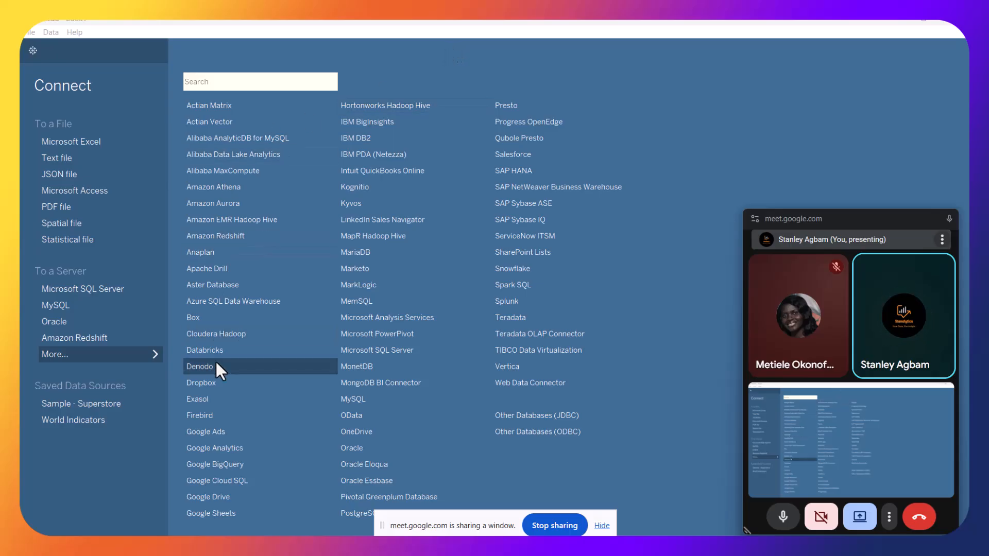
{"action": "left_click", "coordinate": [235, 80]}
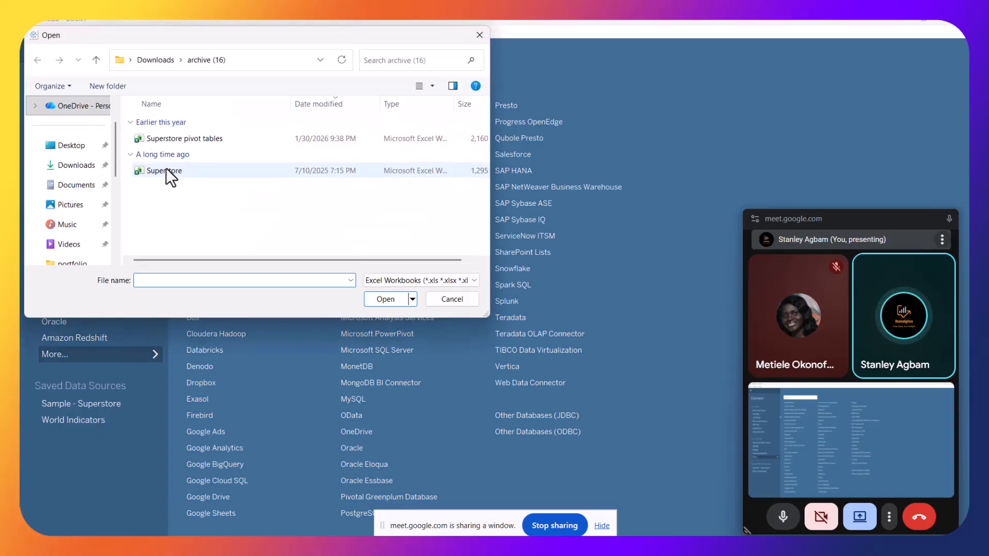
{"action": "left_click", "coordinate": [166, 170]}
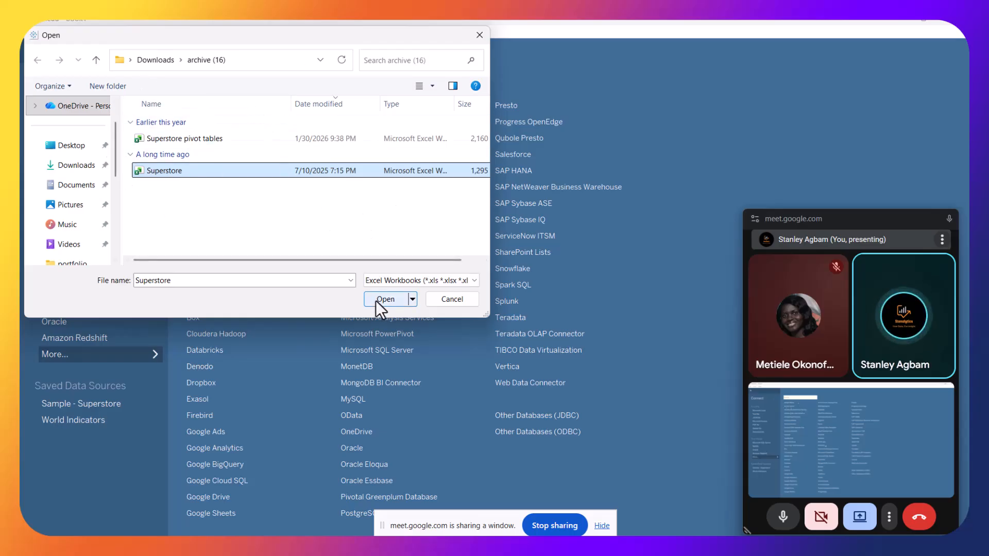
{"action": "left_click", "coordinate": [443, 302]}
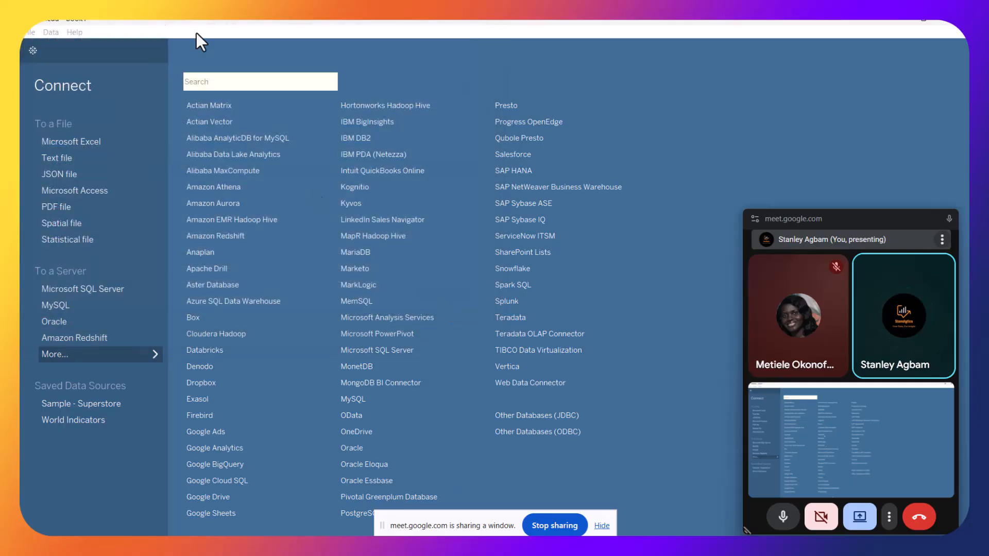
Open Sheet 1 from the Orders (Superstore) data source
{"action": "left_click", "coordinate": [33, 45]}
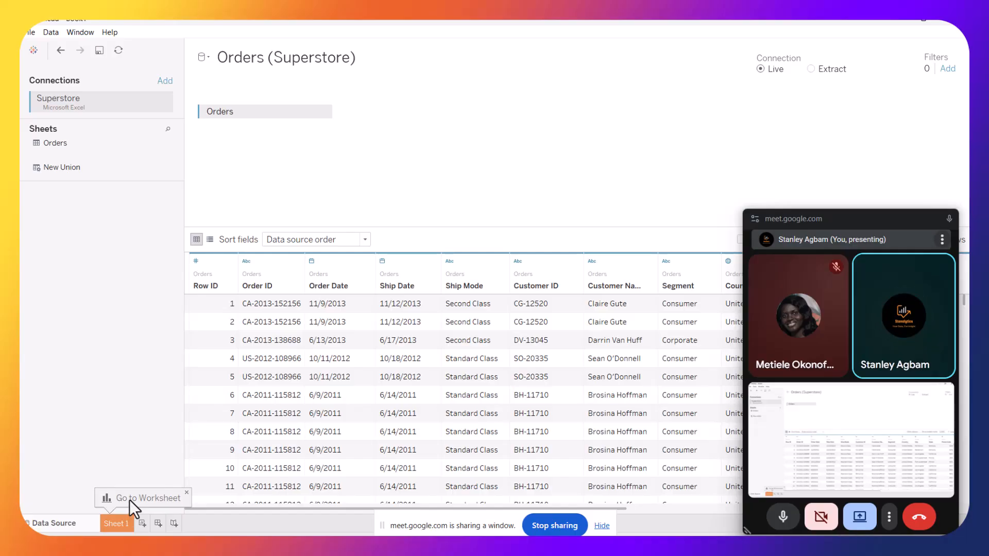
{"action": "left_click", "coordinate": [114, 529]}
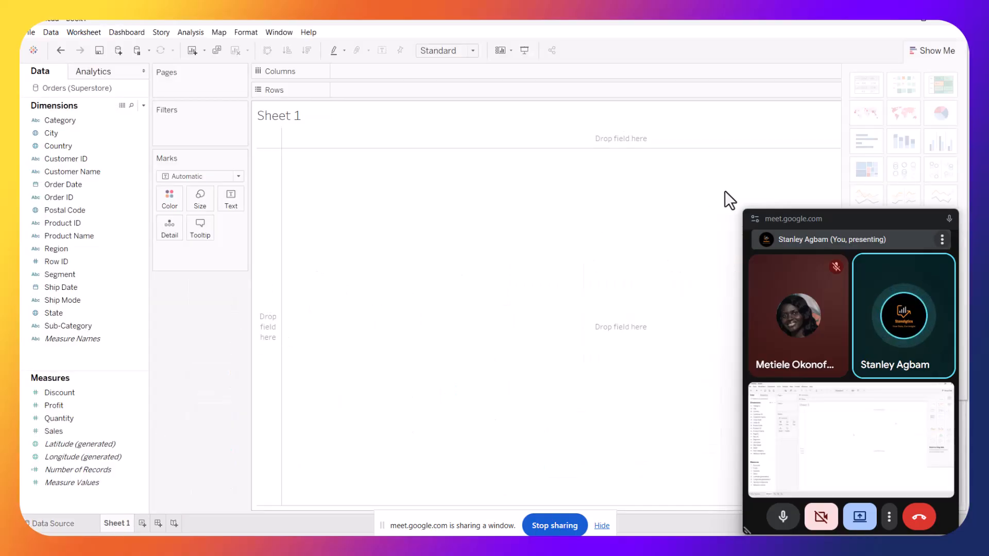
{"action": "left_click_drag", "start_coordinate": [858, 220], "coordinate": [860, 112]}
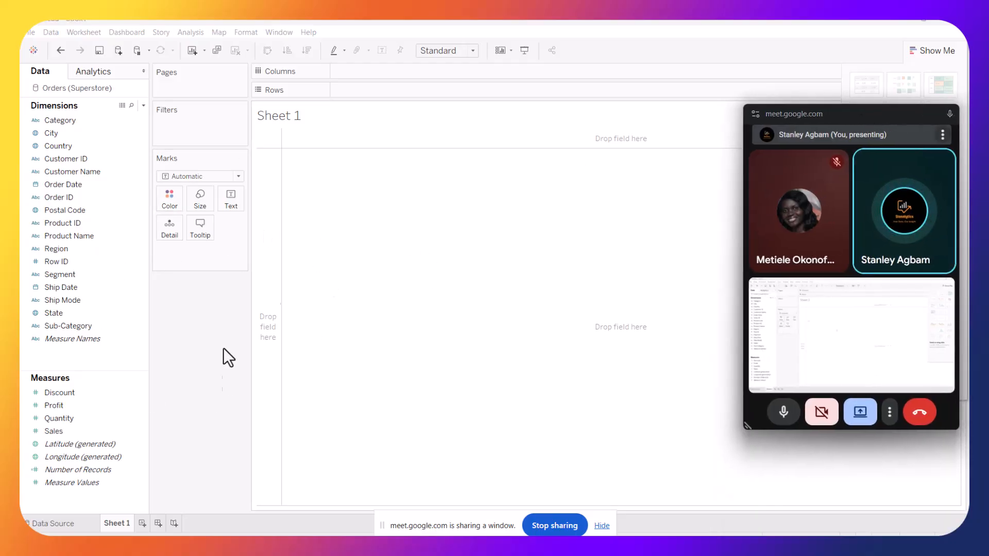
{"action": "left_click_drag", "start_coordinate": [854, 110], "coordinate": [673, 138]}
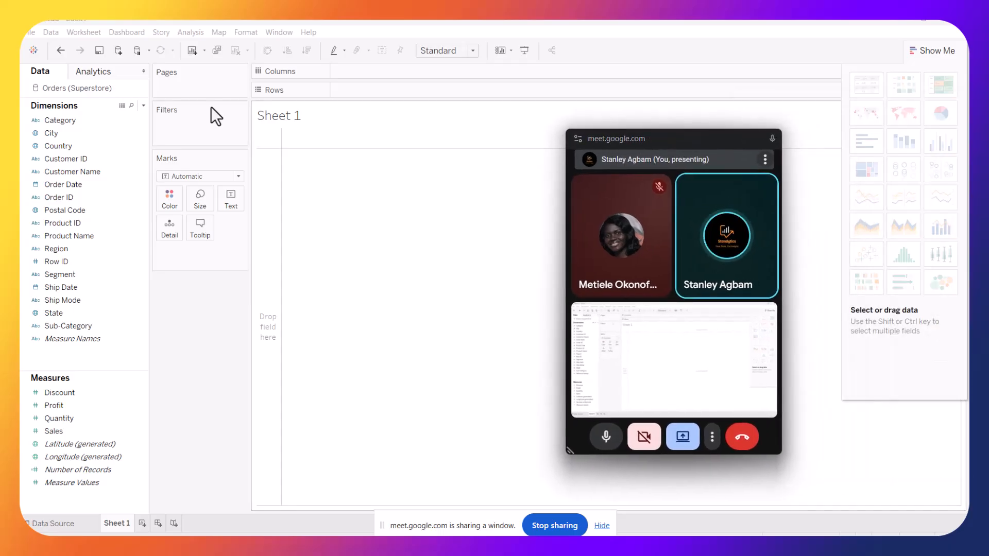
{"action": "left_click", "coordinate": [121, 273]}
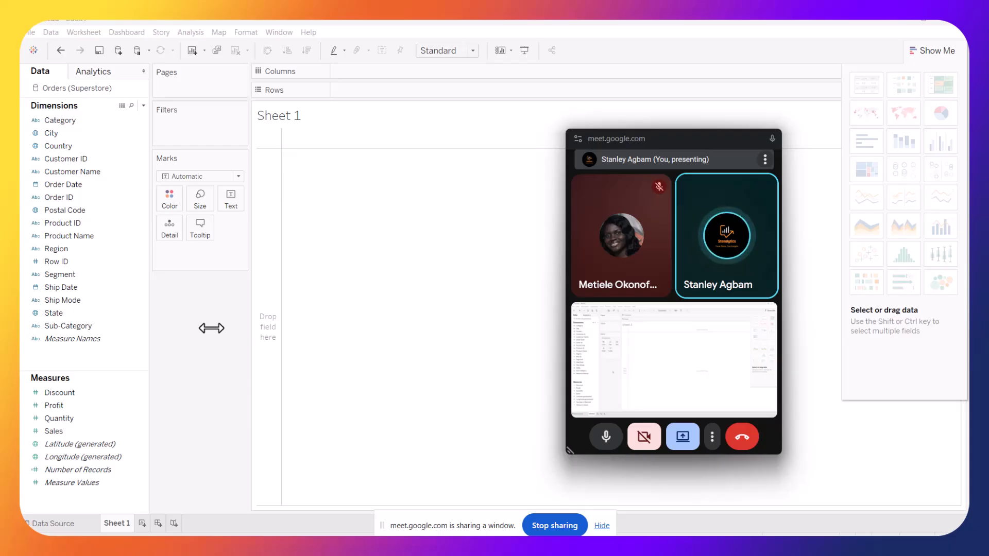
Review the data source table and the dimension and measure fields listed for the sheet
{"action": "left_click", "coordinate": [40, 521]}
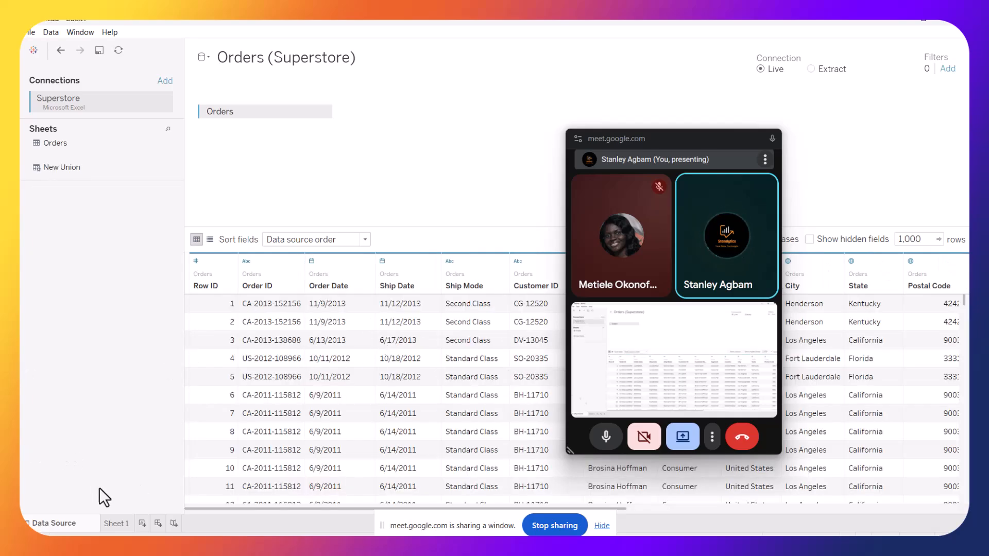
{"action": "left_click", "coordinate": [108, 530]}
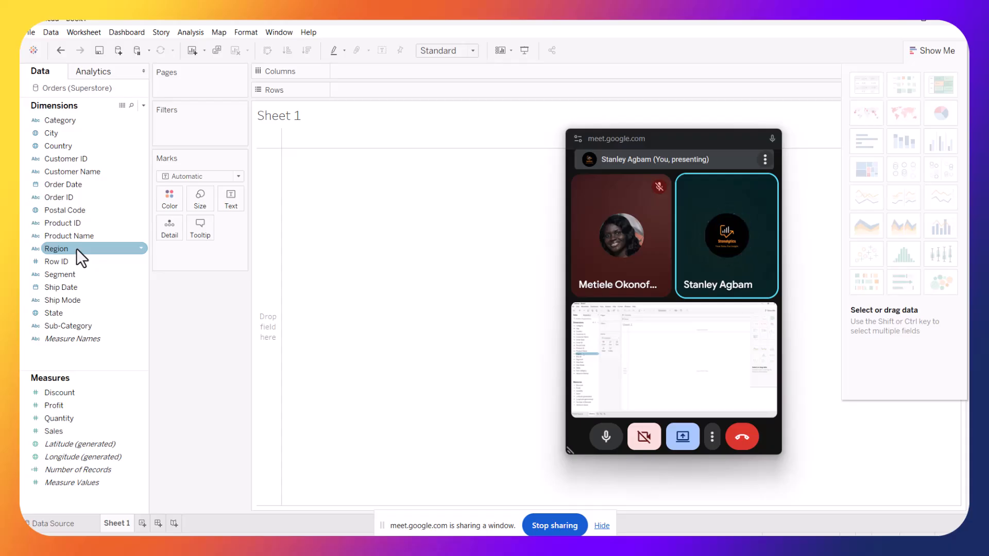
{"action": "left_click", "coordinate": [50, 133]}
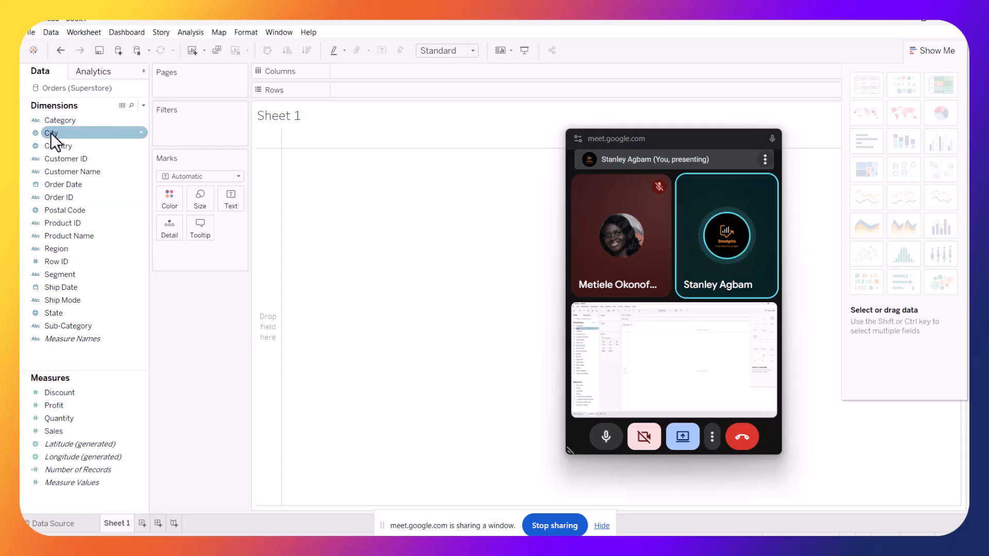
{"action": "left_click", "coordinate": [84, 171]}
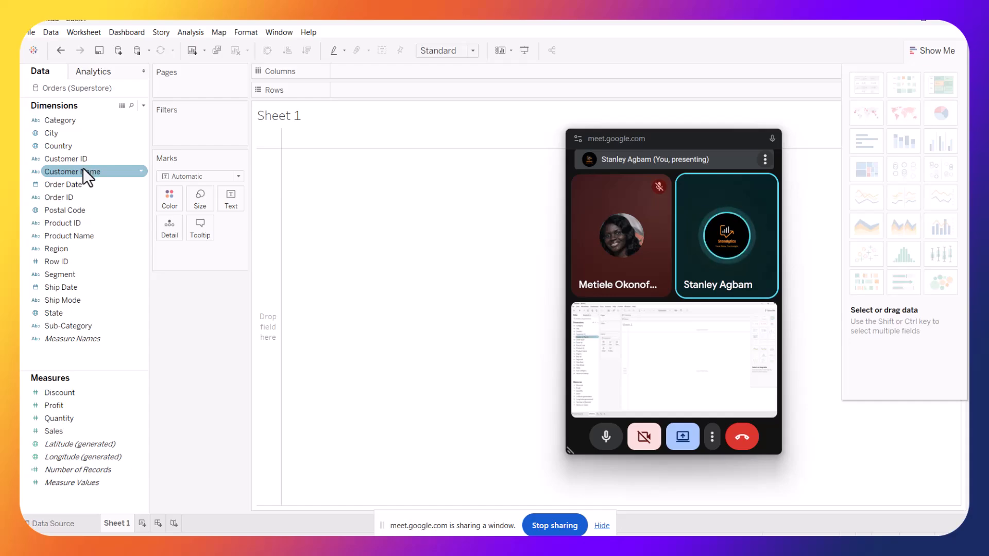
{"action": "left_click", "coordinate": [70, 186]}
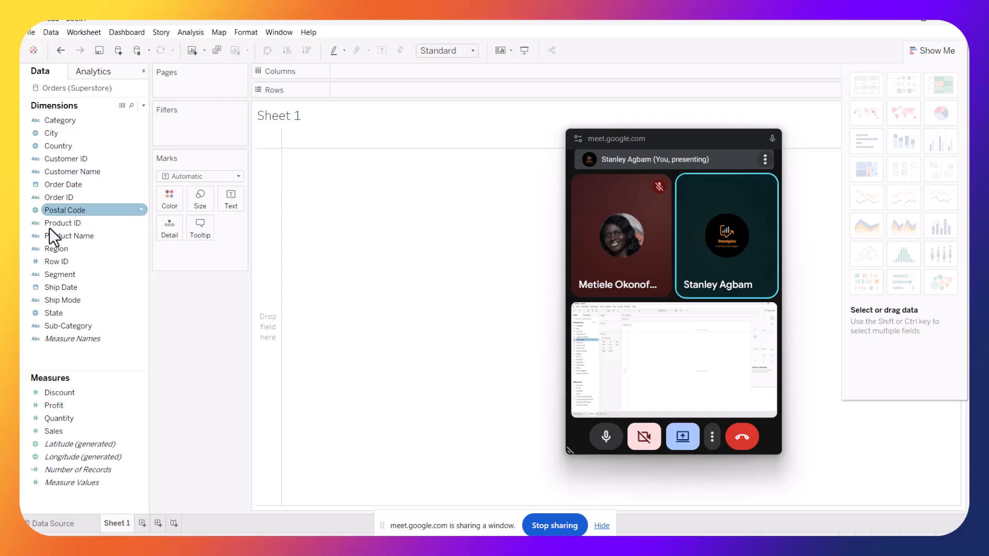
{"action": "left_click", "coordinate": [36, 393]}
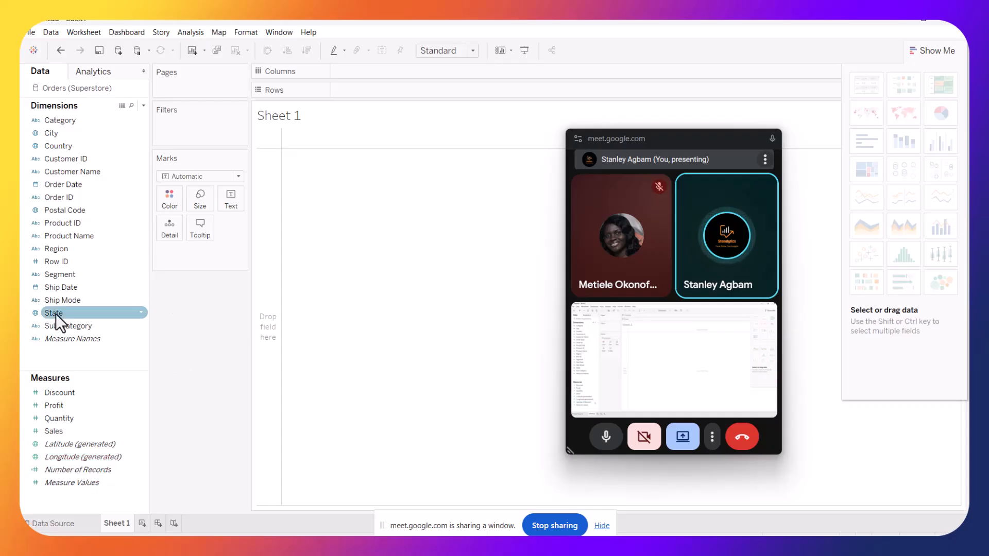
{"action": "left_click", "coordinate": [143, 431]}
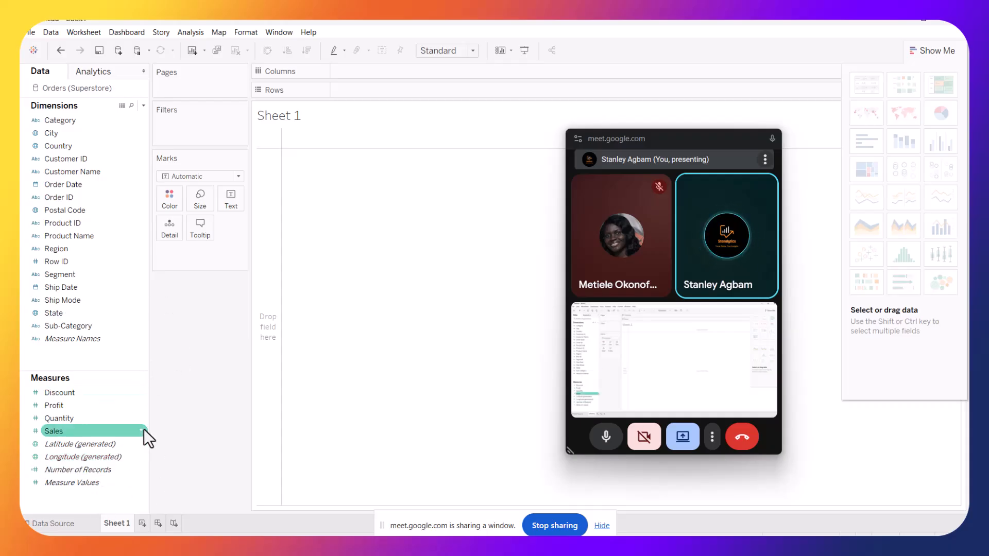
{"action": "left_click", "coordinate": [76, 395]}
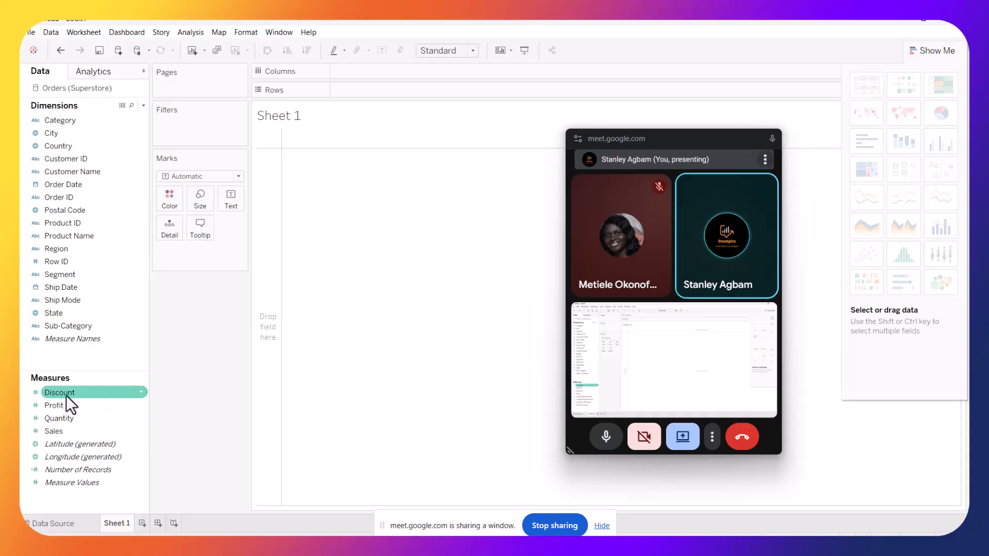
{"action": "left_click", "coordinate": [54, 408]}
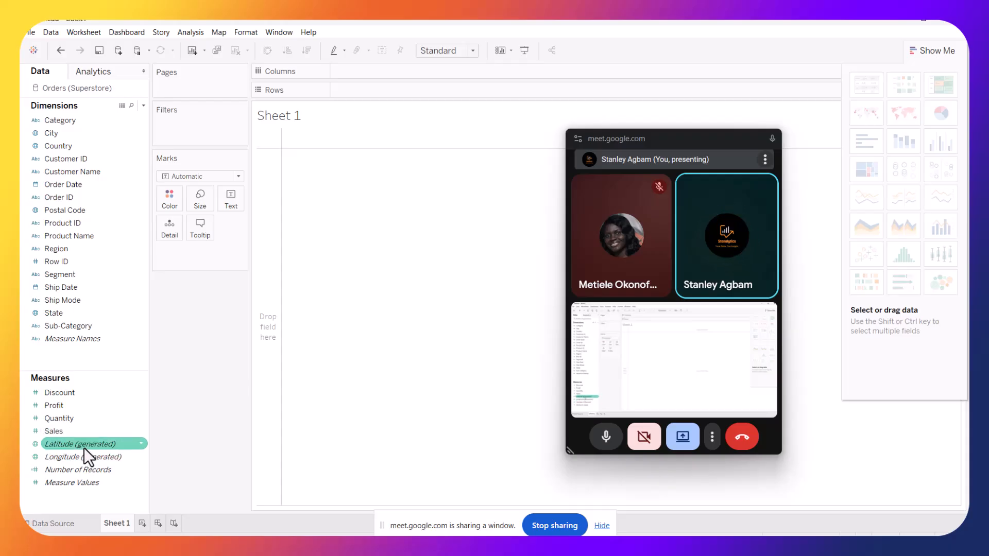
{"action": "mouse_move", "coordinate": [84, 447]}
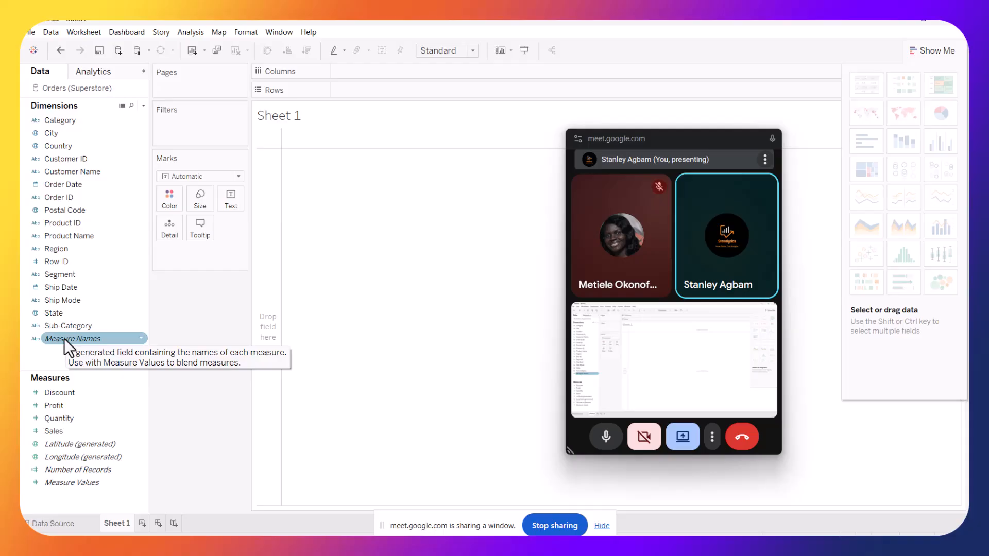
{"action": "left_click", "coordinate": [23, 236]}
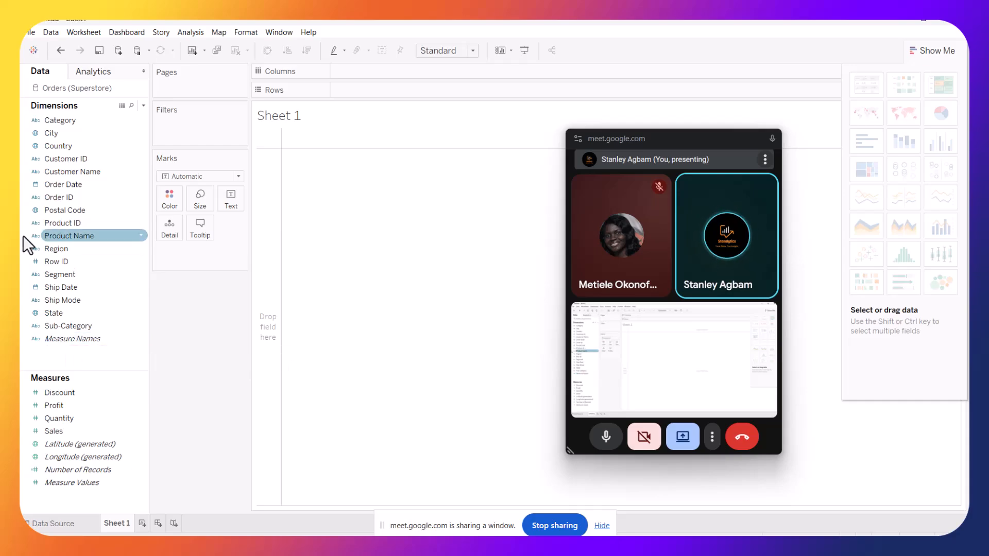
Build a bar chart with Category on Columns and Profit on Rows
{"action": "left_click", "coordinate": [36, 122]}
{"action": "left_click_drag", "start_coordinate": [60, 122], "coordinate": [360, 72]}
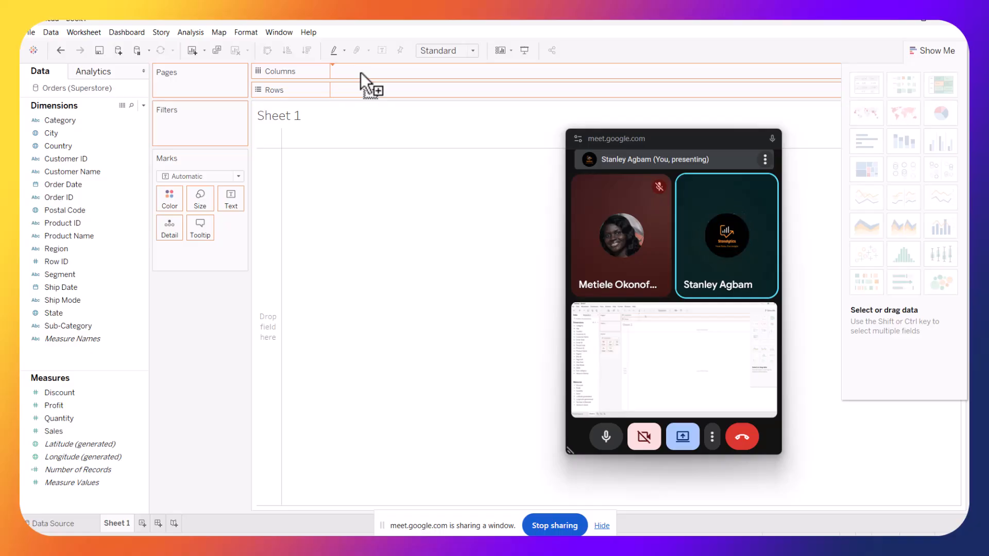
{"action": "left_click_drag", "start_coordinate": [361, 72], "coordinate": [362, 73]}
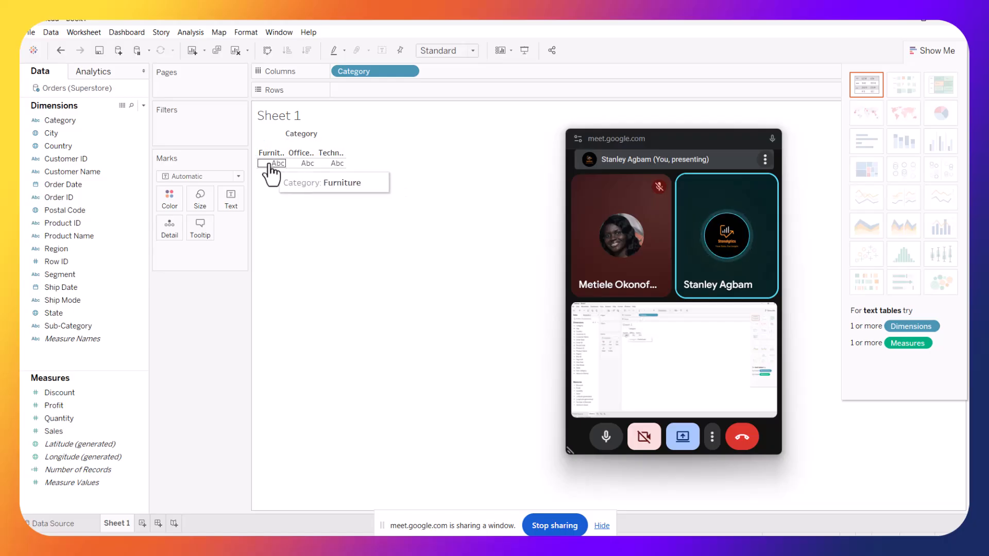
{"action": "left_click", "coordinate": [58, 418]}
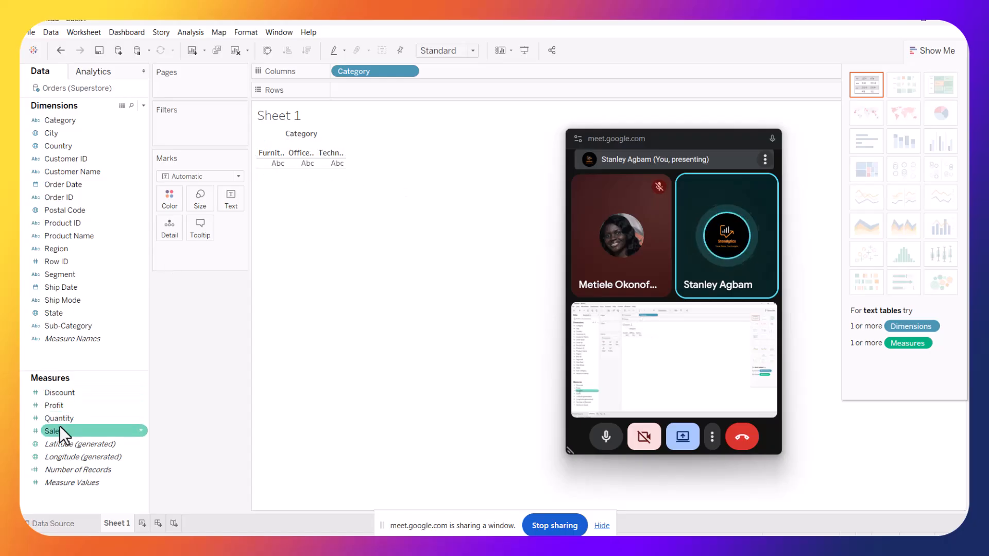
{"action": "left_click_drag", "start_coordinate": [60, 408], "coordinate": [360, 94]}
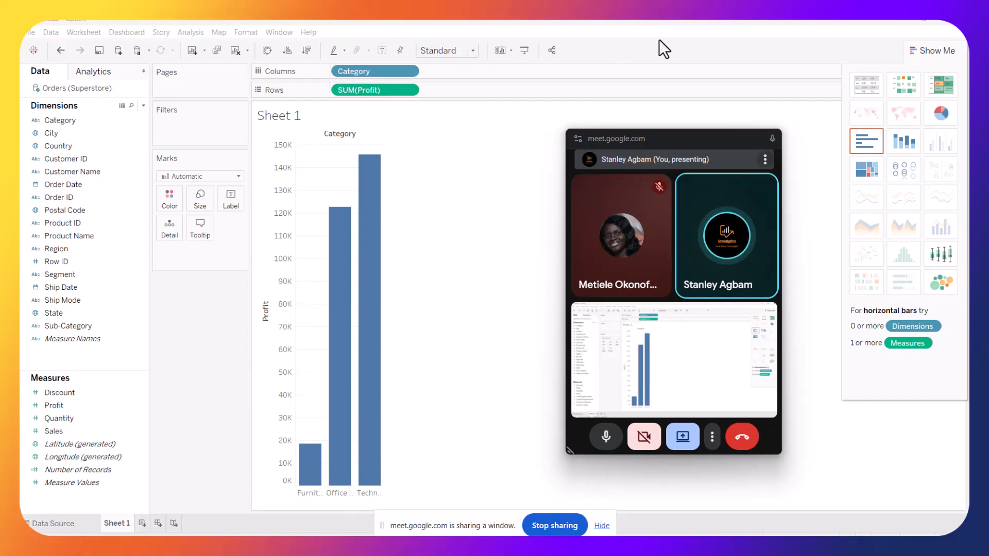
Swap rows and columns into horizontal bars and fit the view to Entire View
{"action": "left_click", "coordinate": [275, 54]}
{"action": "left_click", "coordinate": [472, 51]}
{"action": "left_click", "coordinate": [452, 98]}
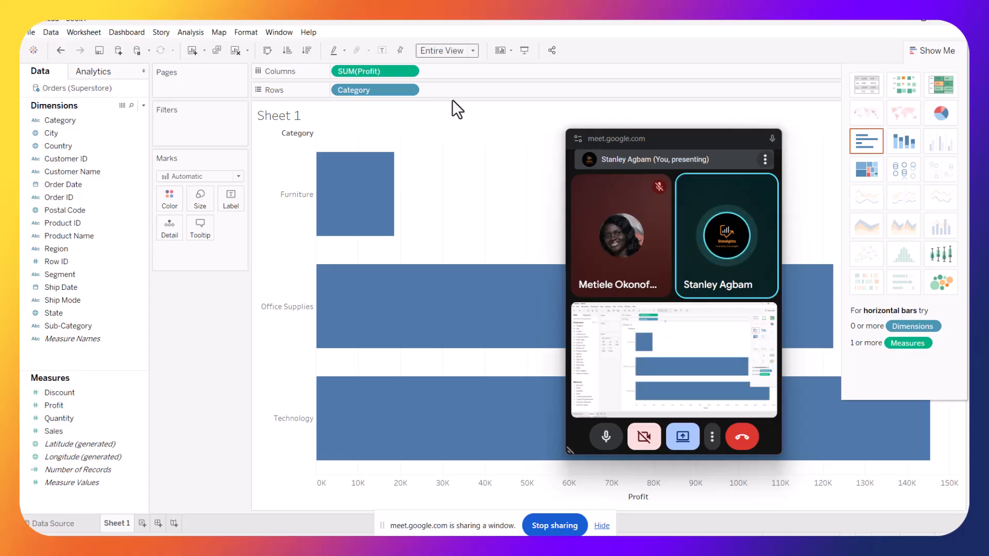
Preview the pie chart type, then restore horizontal bars fitted to Entire View
{"action": "left_click", "coordinate": [940, 114]}
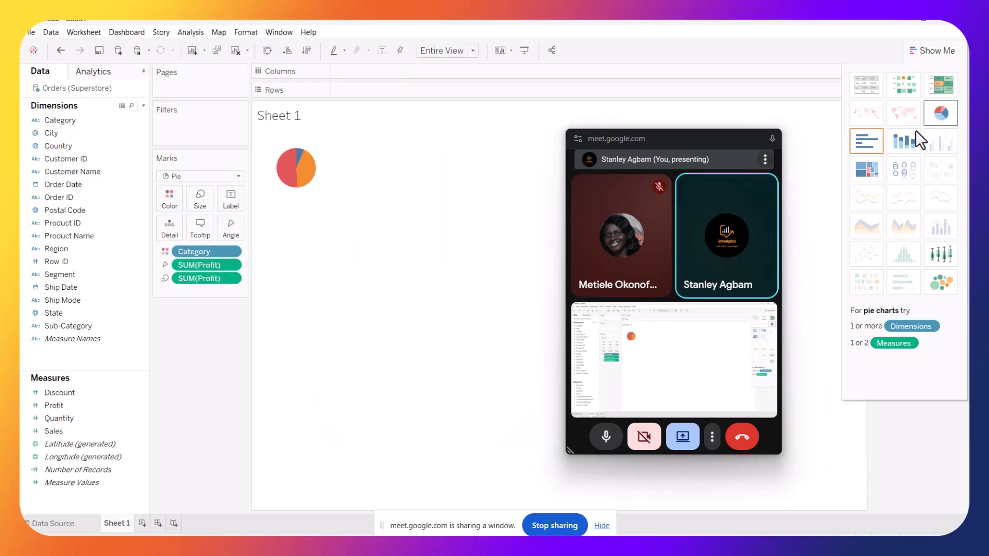
{"action": "left_click", "coordinate": [863, 147]}
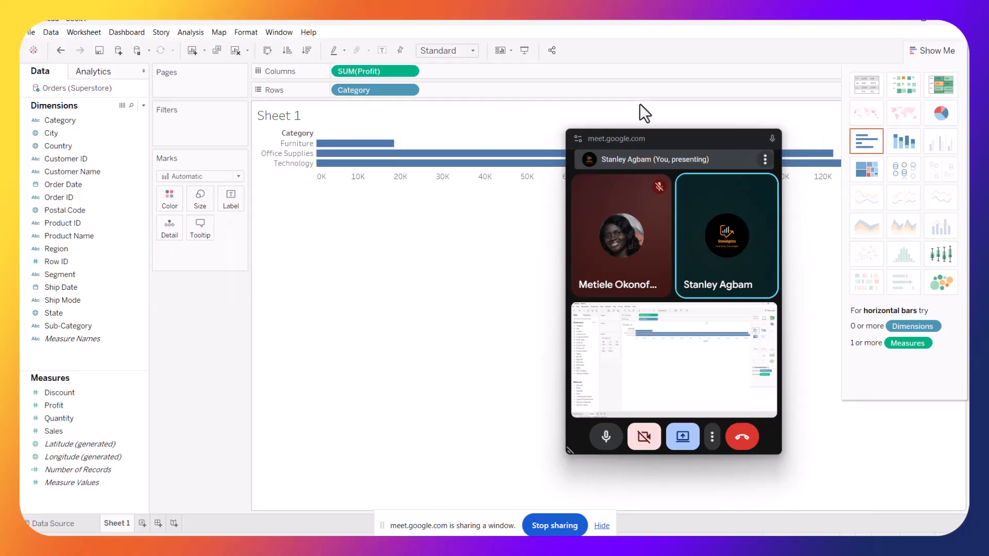
{"action": "left_click", "coordinate": [473, 46]}
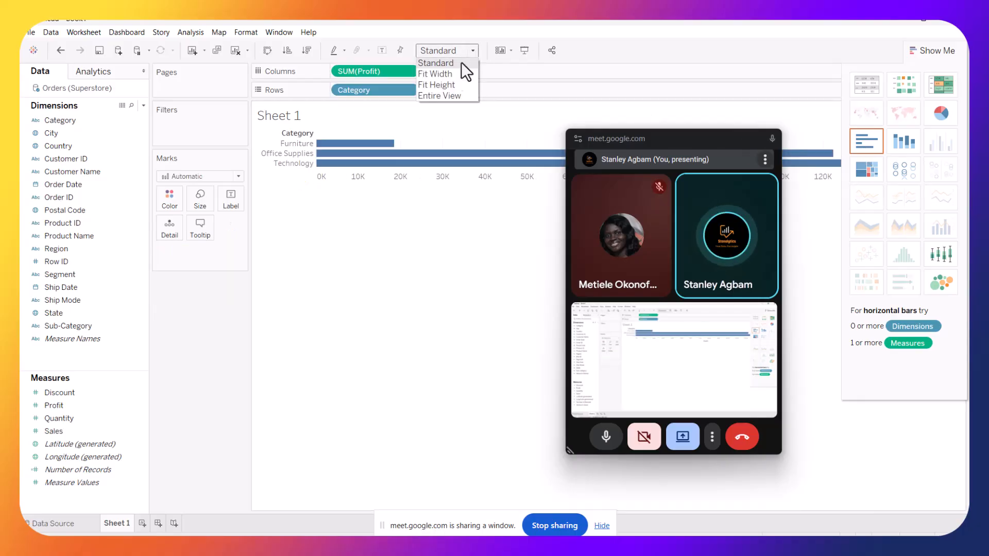
{"action": "left_click", "coordinate": [445, 94]}
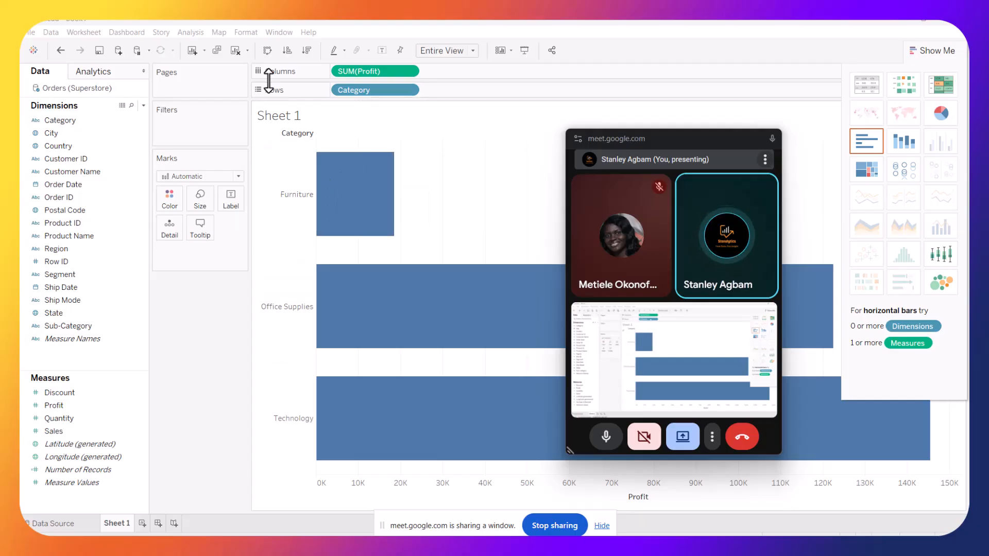
Colour the bars black
{"action": "left_click", "coordinate": [169, 202]}
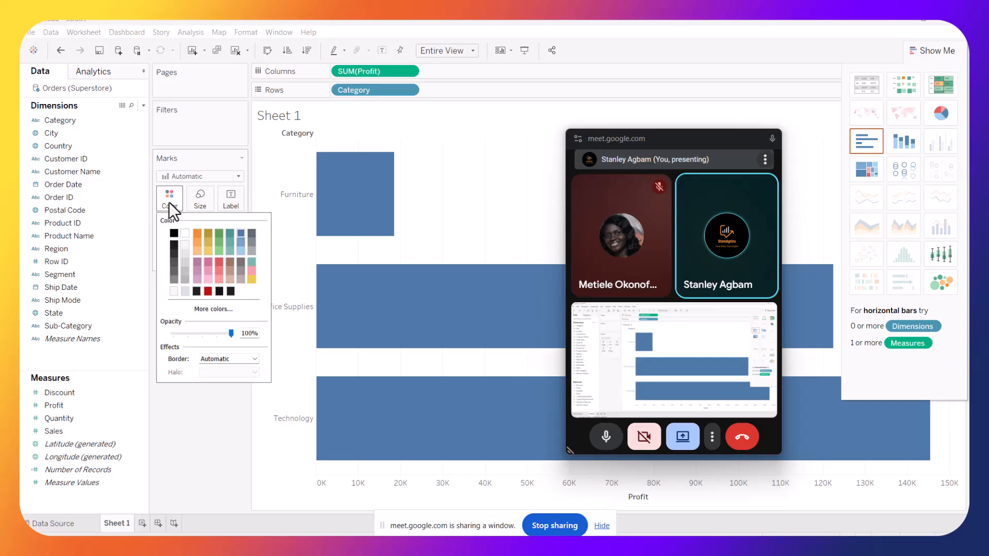
{"action": "left_click", "coordinate": [218, 292]}
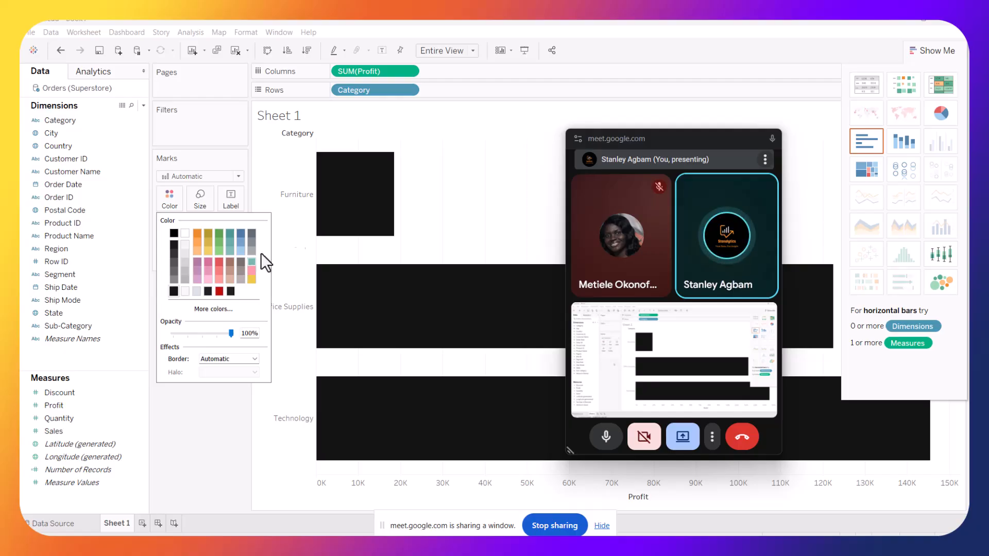
{"action": "left_click", "coordinate": [443, 150]}
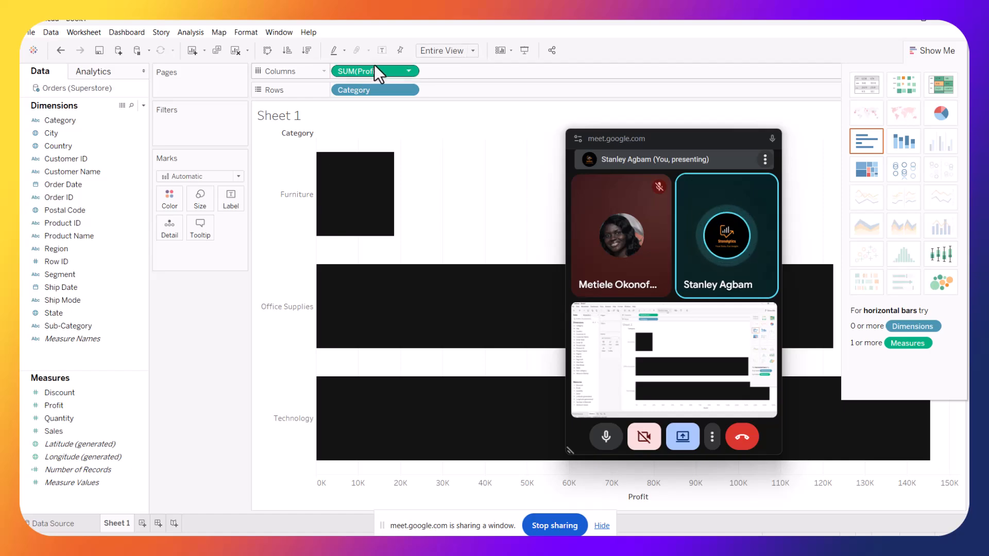
Turn off the worksheet grid lines through the line formatting settings
{"action": "left_click", "coordinate": [249, 35]}
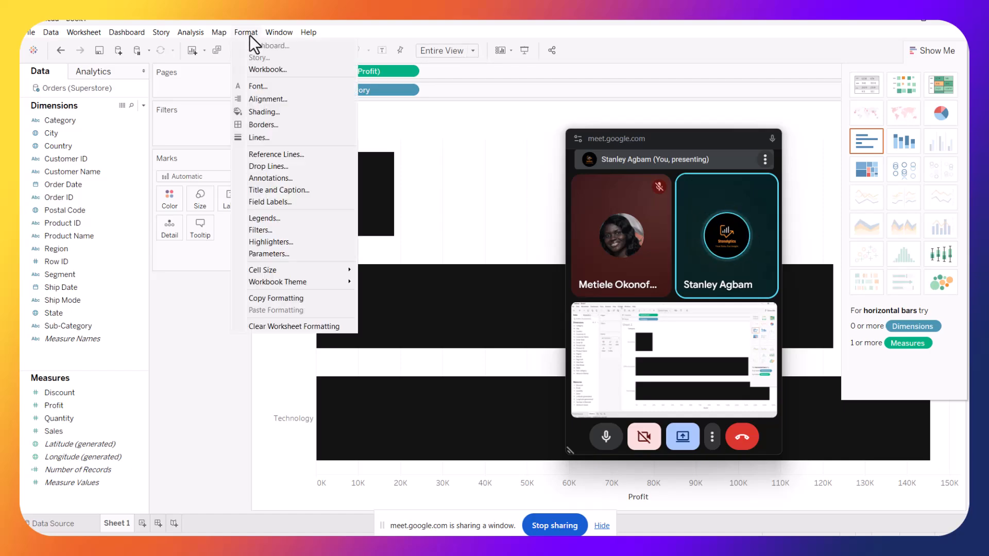
{"action": "left_click", "coordinate": [257, 125]}
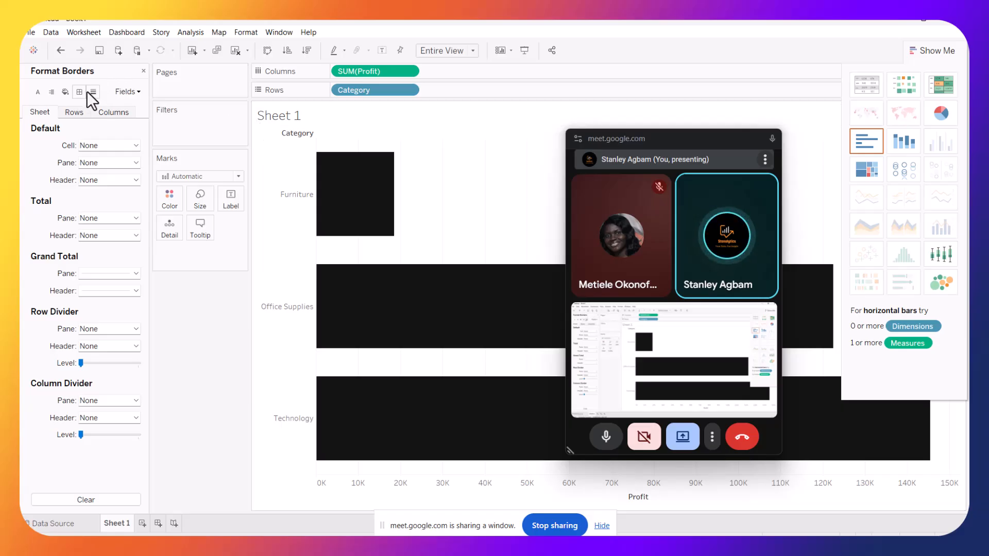
{"action": "left_click", "coordinate": [88, 92]}
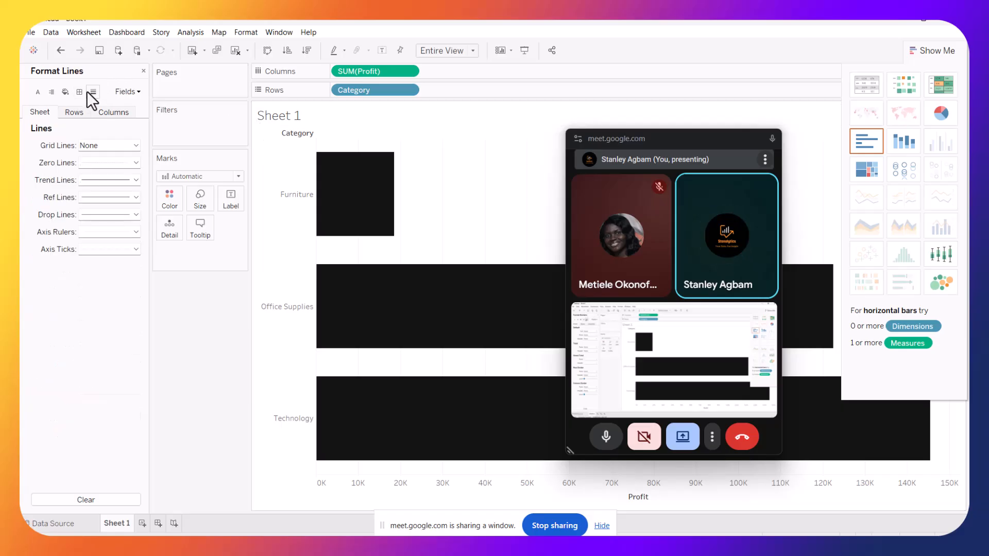
{"action": "left_click", "coordinate": [136, 145]}
{"action": "left_click", "coordinate": [123, 161]}
{"action": "left_click", "coordinate": [446, 173]}
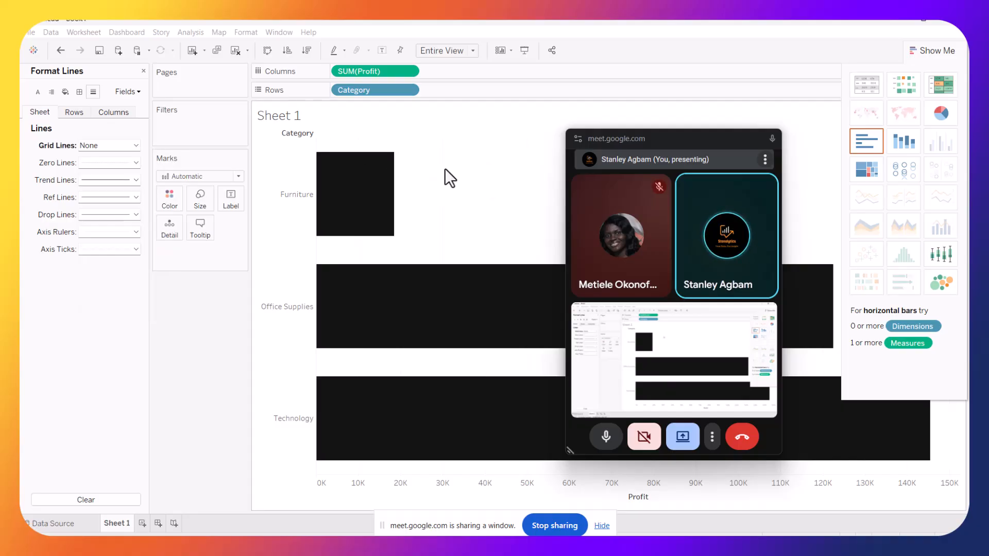
Set the worksheet shading to None in the shading format settings
{"action": "left_click", "coordinate": [65, 93]}
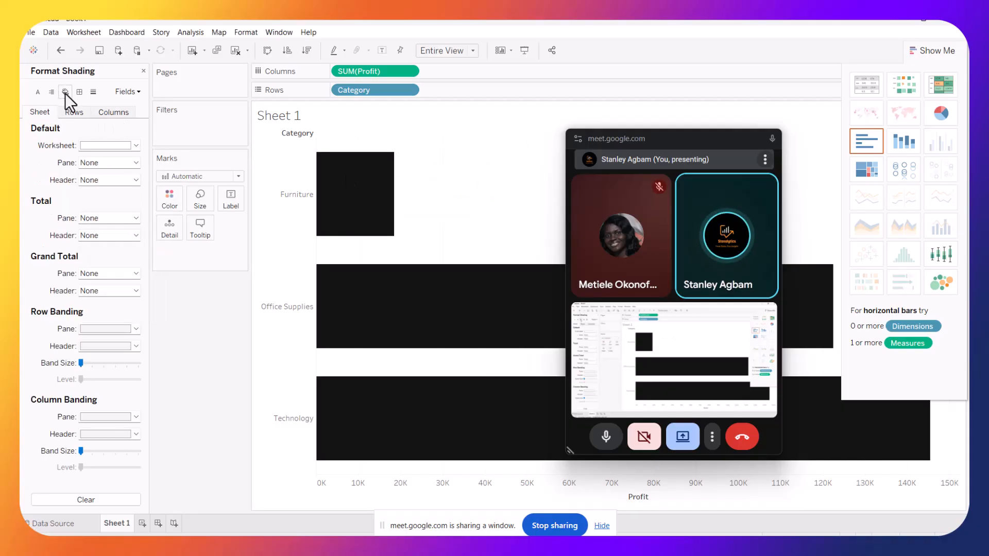
{"action": "left_click", "coordinate": [135, 145]}
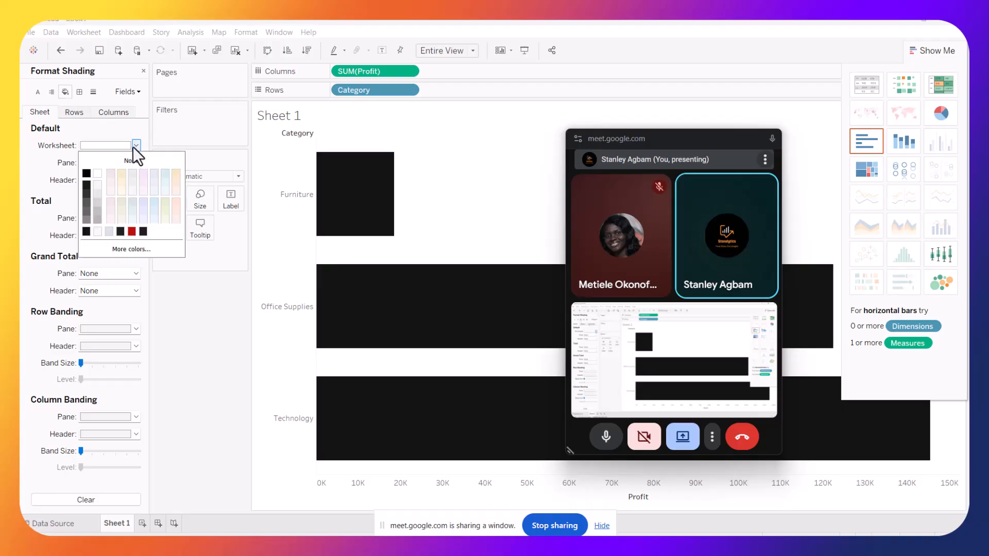
{"action": "left_click", "coordinate": [108, 229]}
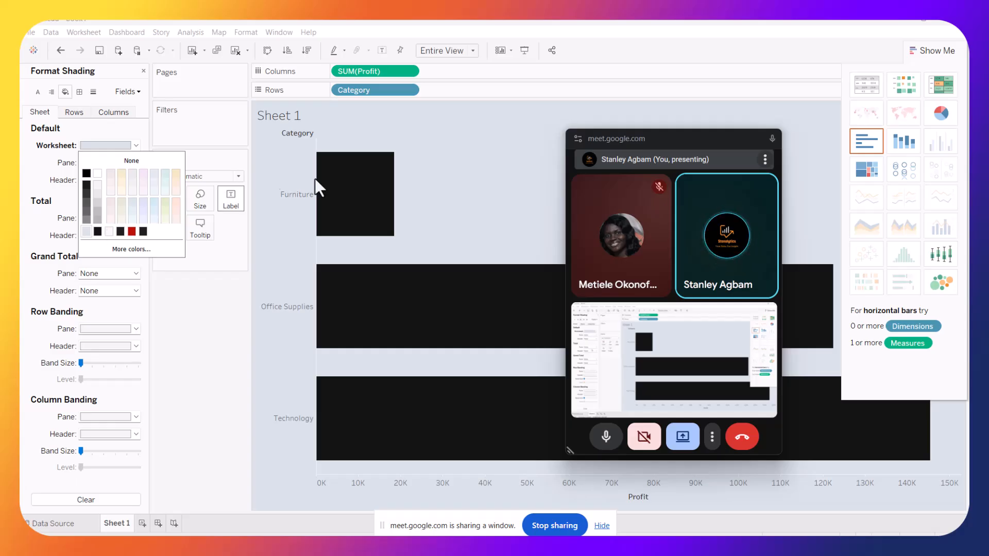
{"action": "left_click", "coordinate": [101, 166]}
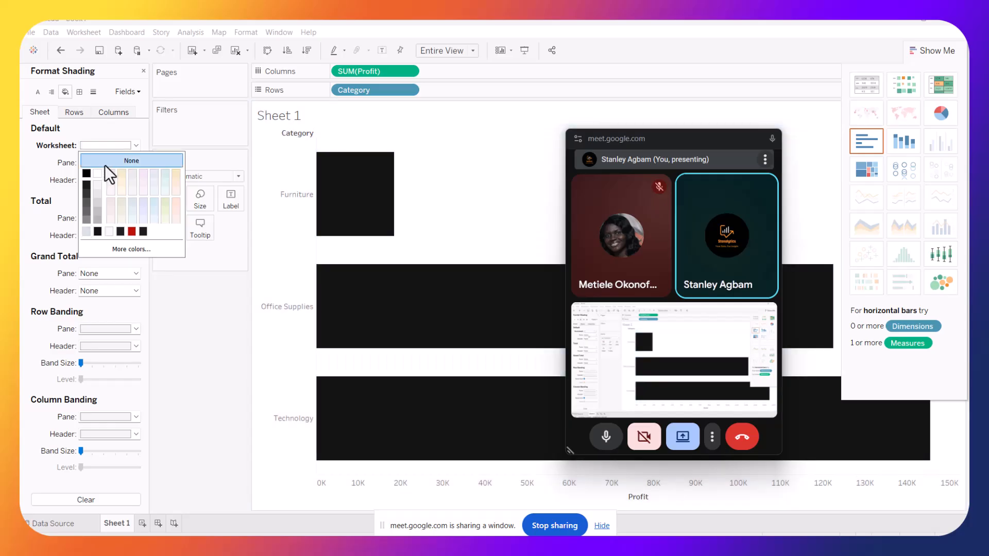
{"action": "left_click", "coordinate": [104, 165]}
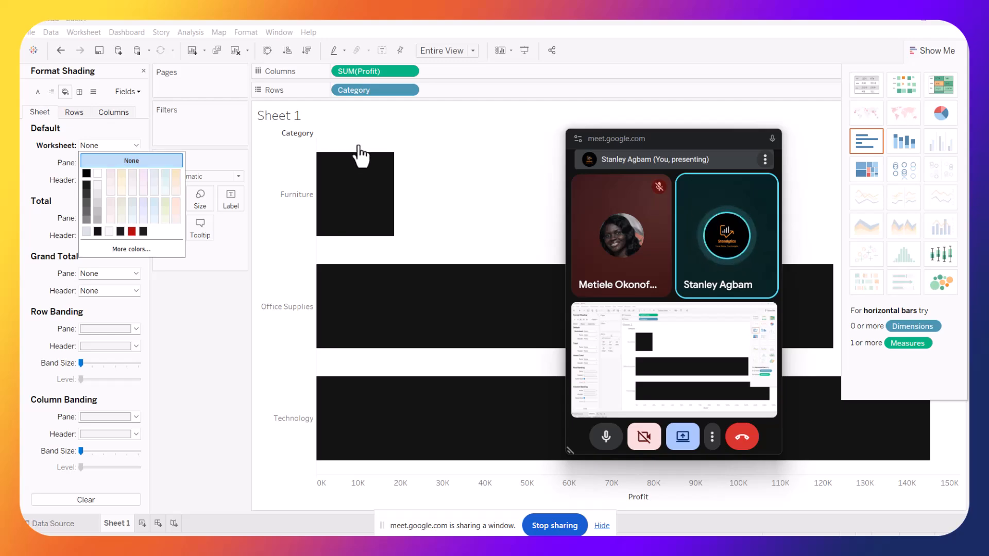
{"action": "left_click", "coordinate": [438, 146]}
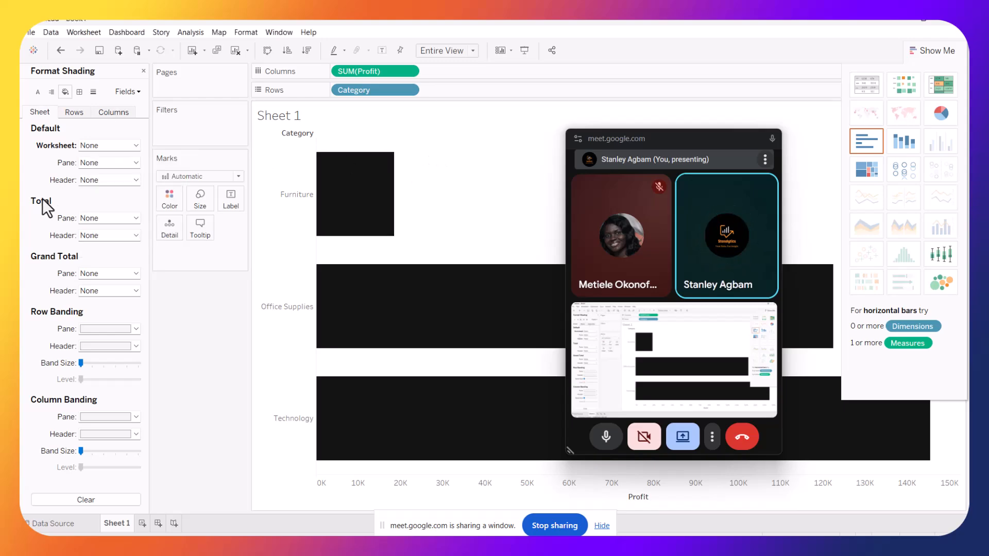
Change the worksheet's default font to Tableau Semibold
{"action": "left_click", "coordinate": [37, 95]}
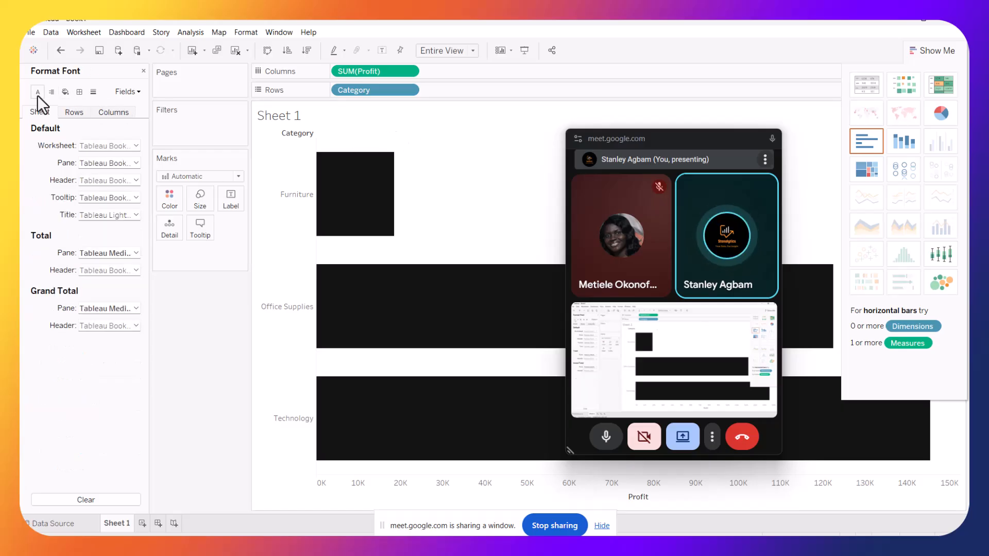
{"action": "left_click", "coordinate": [133, 149]}
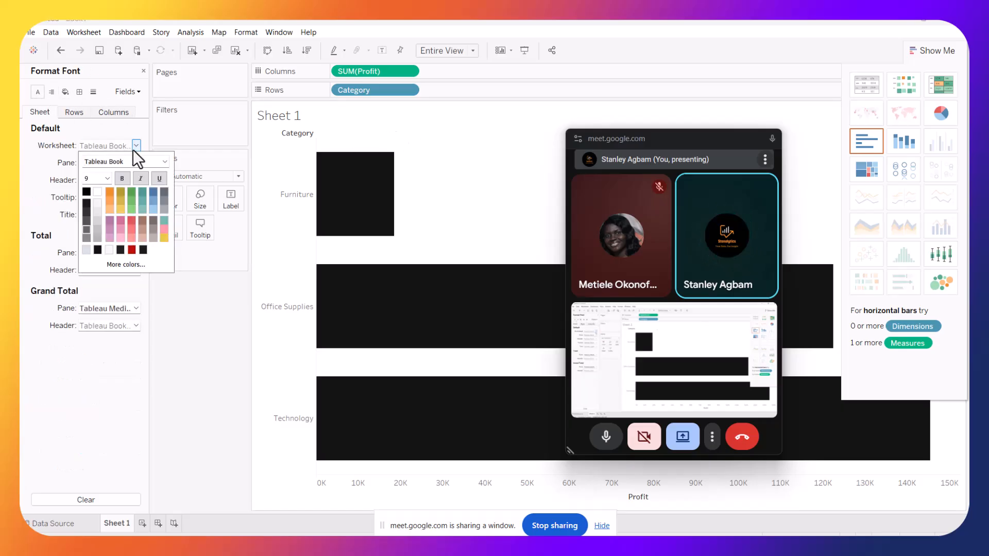
{"action": "left_click", "coordinate": [163, 156]}
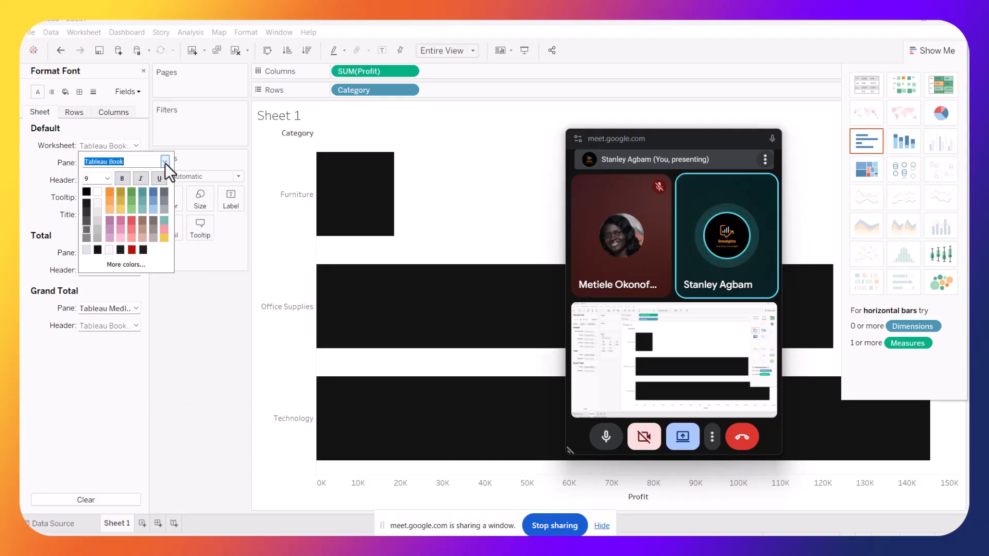
{"action": "left_click", "coordinate": [165, 162]}
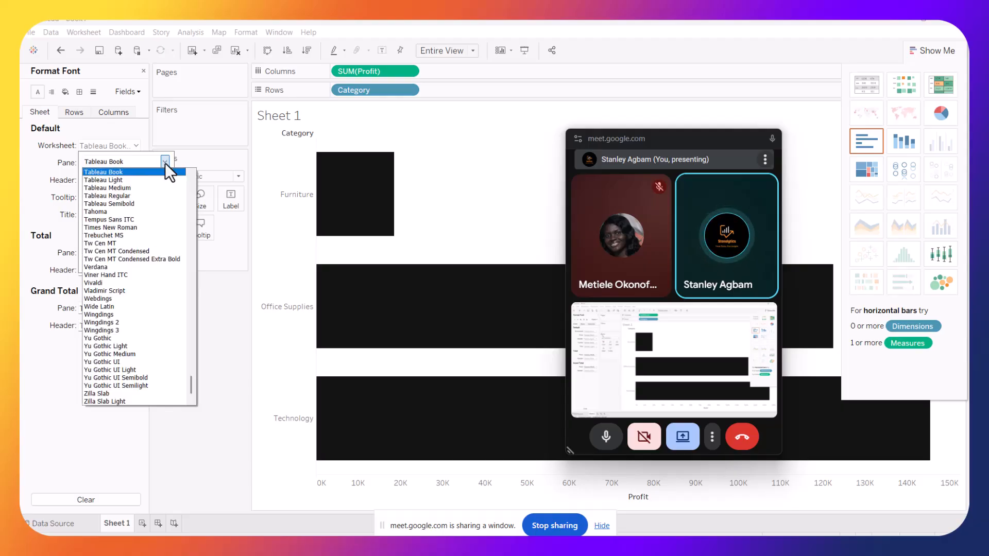
{"action": "left_click", "coordinate": [126, 203]}
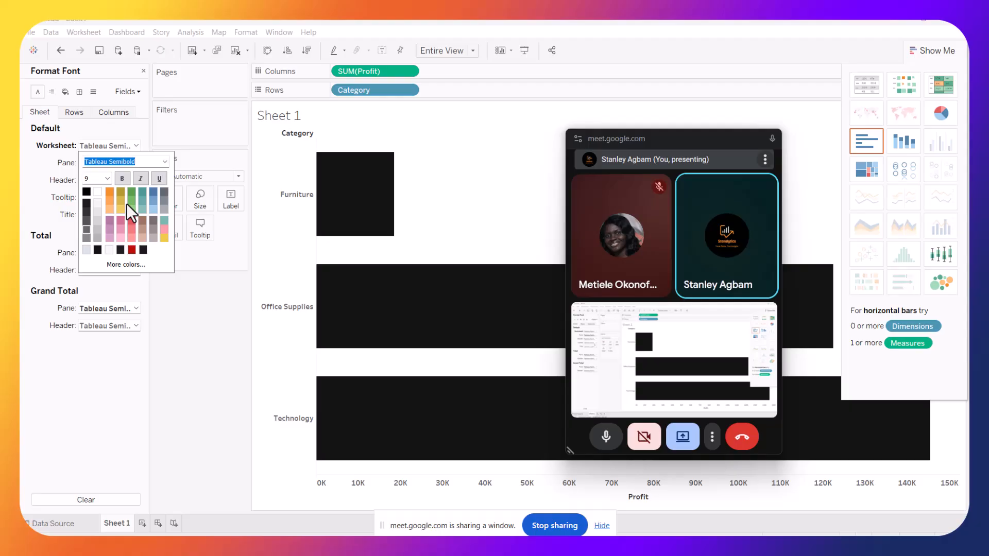
{"action": "left_click", "coordinate": [335, 116]}
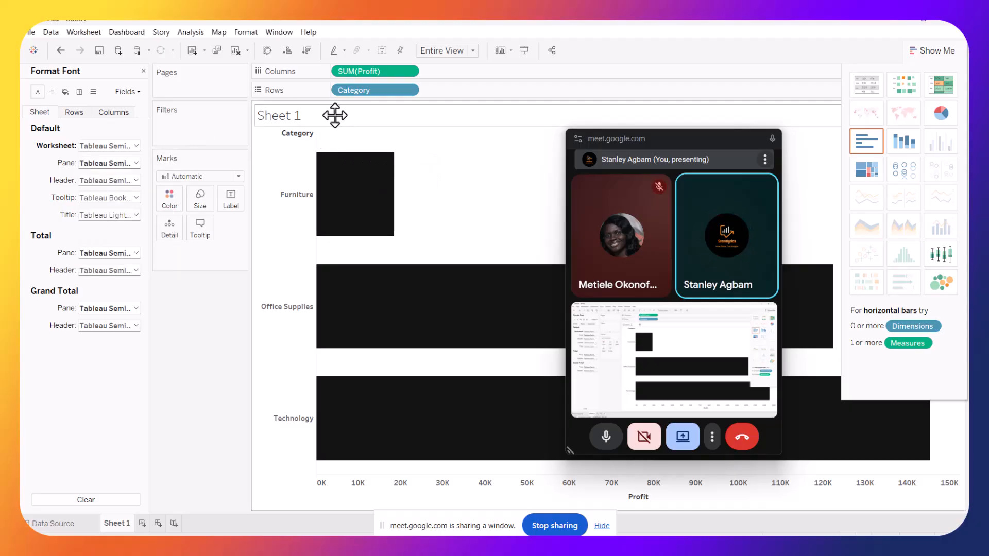
Replace the sheet title with "profit per category"
{"action": "double_click", "coordinate": [323, 116]}
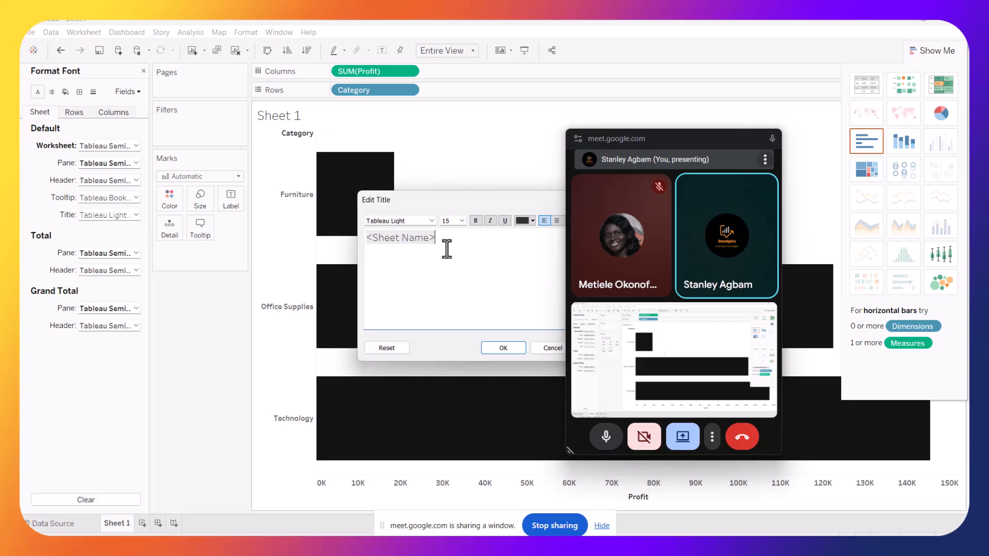
{"action": "left_click_drag", "start_coordinate": [446, 238], "coordinate": [355, 232]}
{"action": "key", "text": "BackSpace"}
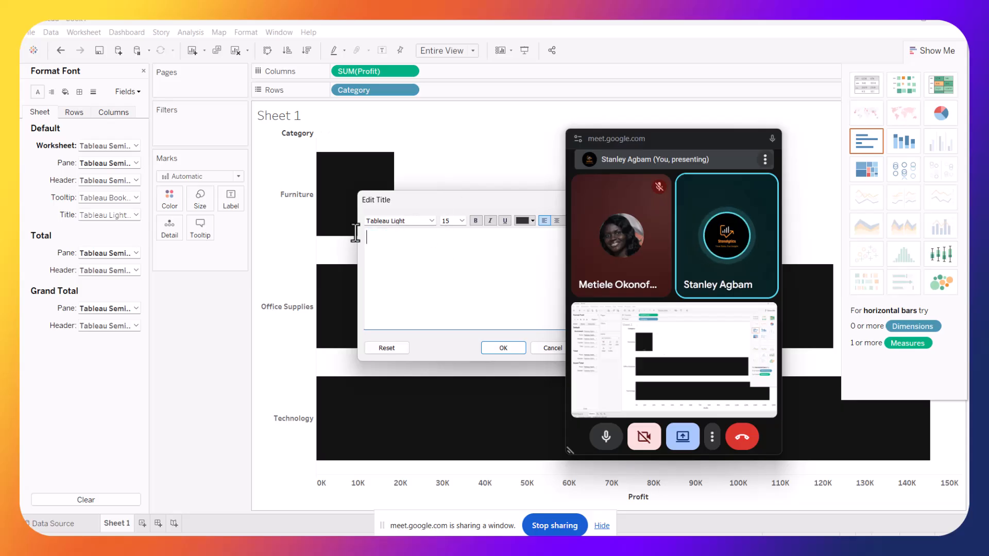
{"action": "type", "text": "profit"}
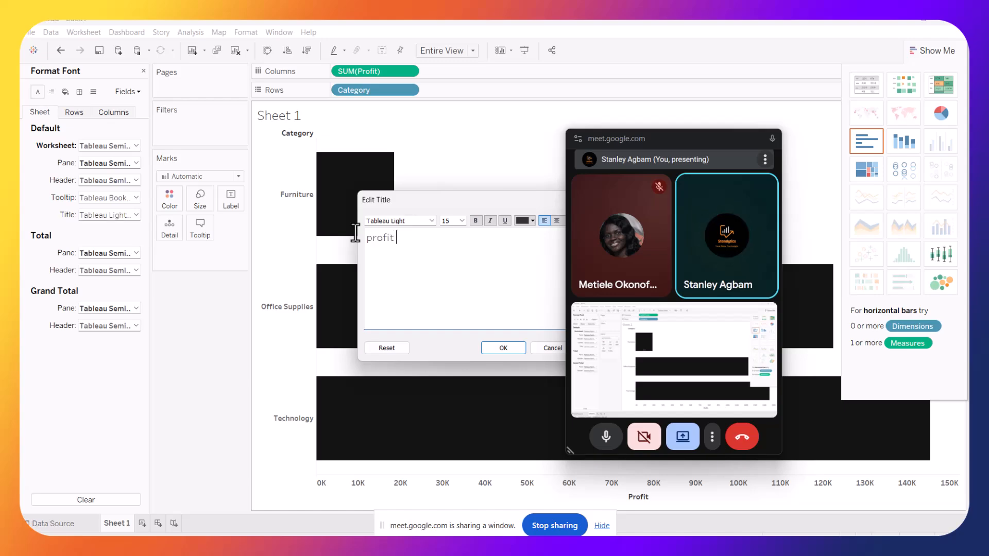
{"action": "type", "text": " per cate"}
{"action": "type", "text": "goty"}
{"action": "key", "text": "BackSpace"}
{"action": "key", "text": "BackSpace"}
{"action": "type", "text": "ry"}
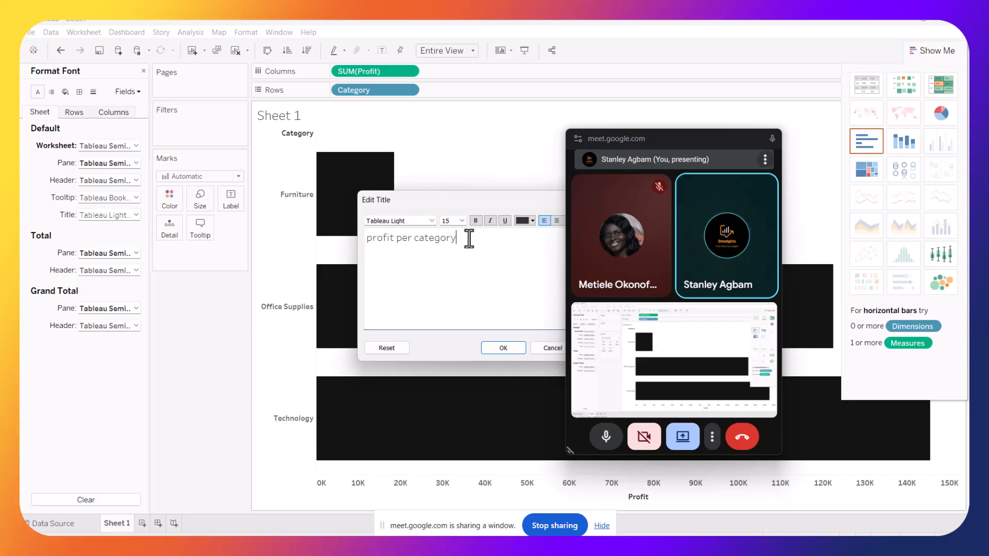
Format the title text as Tableau Regular, size 9, bold, and apply it
{"action": "left_click_drag", "start_coordinate": [469, 238], "coordinate": [364, 244]}
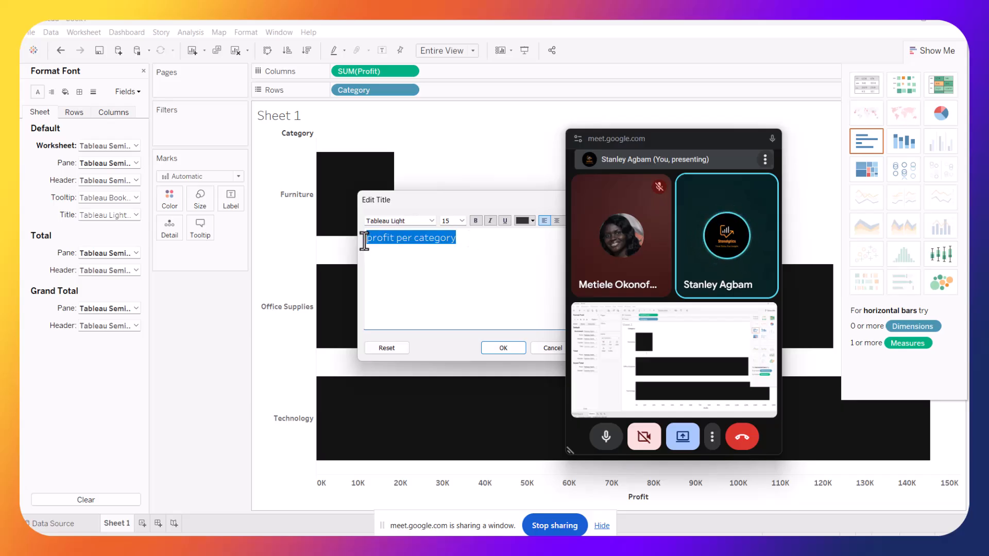
{"action": "left_click", "coordinate": [430, 220]}
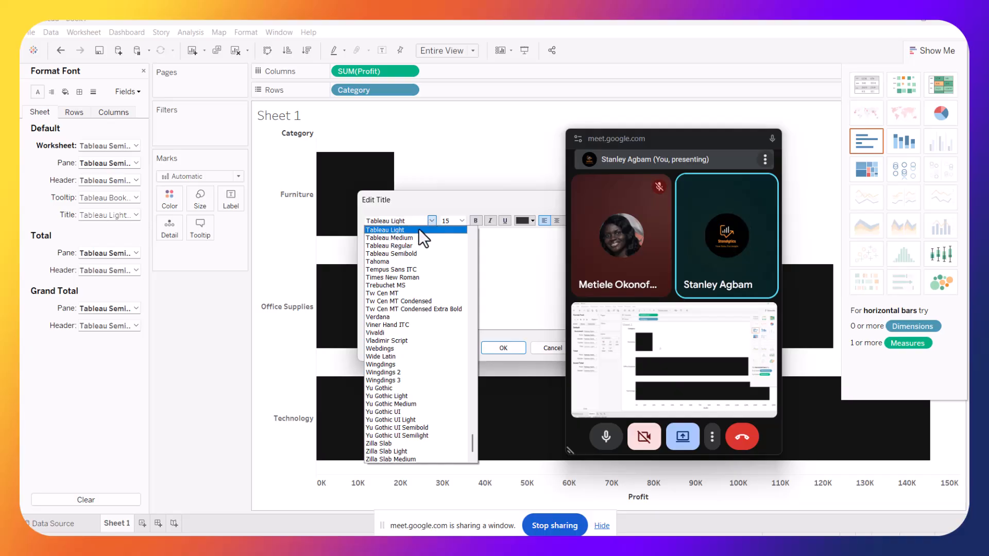
{"action": "left_click", "coordinate": [397, 245]}
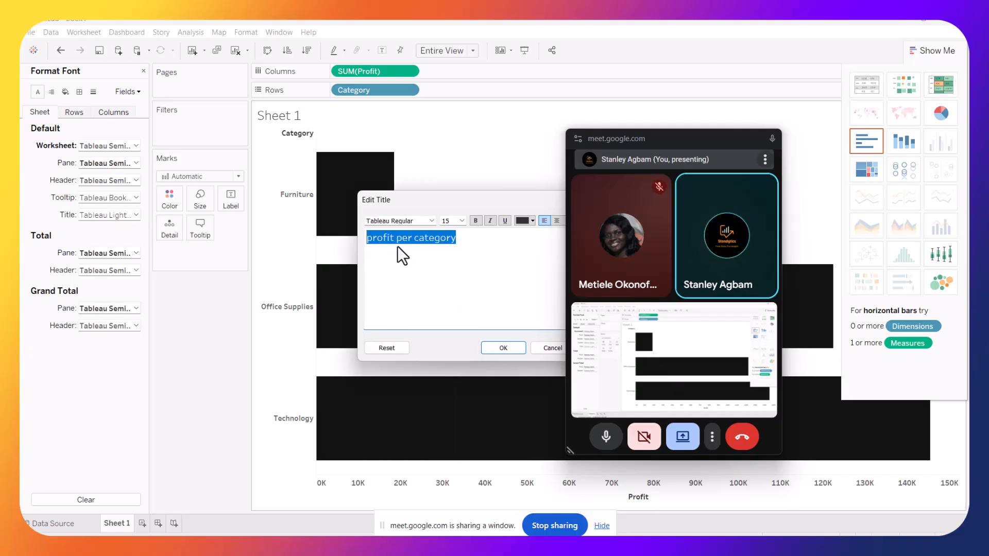
{"action": "left_click", "coordinate": [462, 221]}
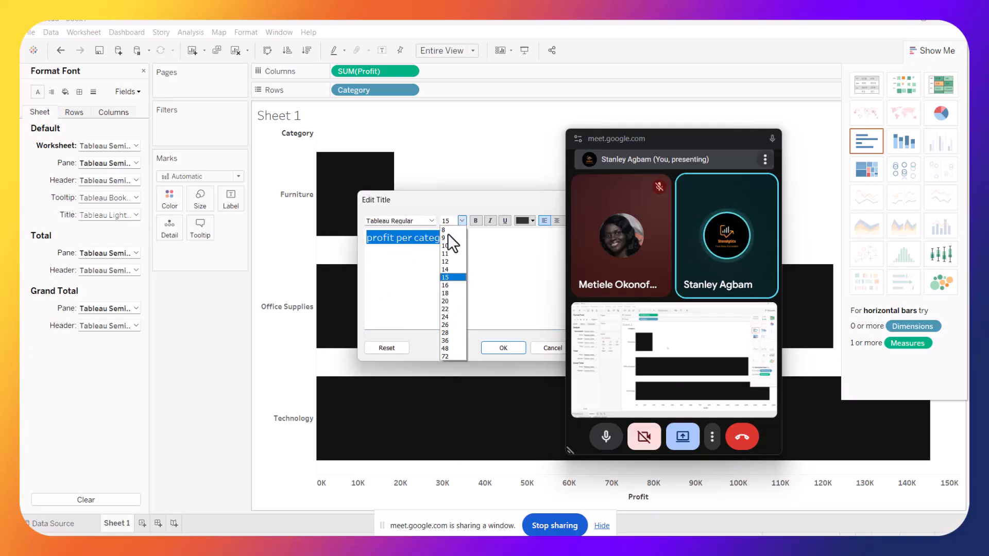
{"action": "left_click", "coordinate": [440, 237]}
{"action": "left_click_drag", "start_coordinate": [474, 200], "coordinate": [406, 209]}
{"action": "left_click", "coordinate": [406, 225]}
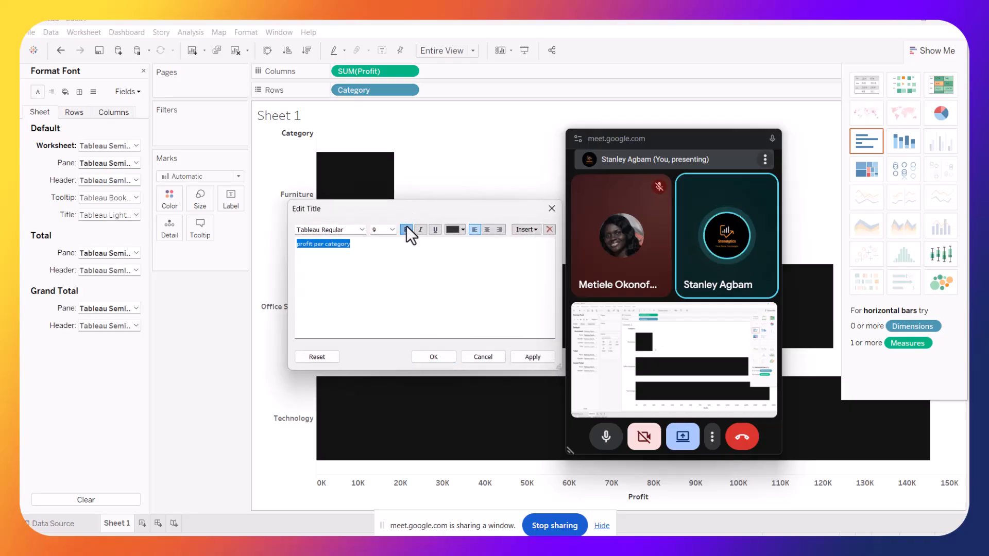
{"action": "left_click", "coordinate": [527, 359]}
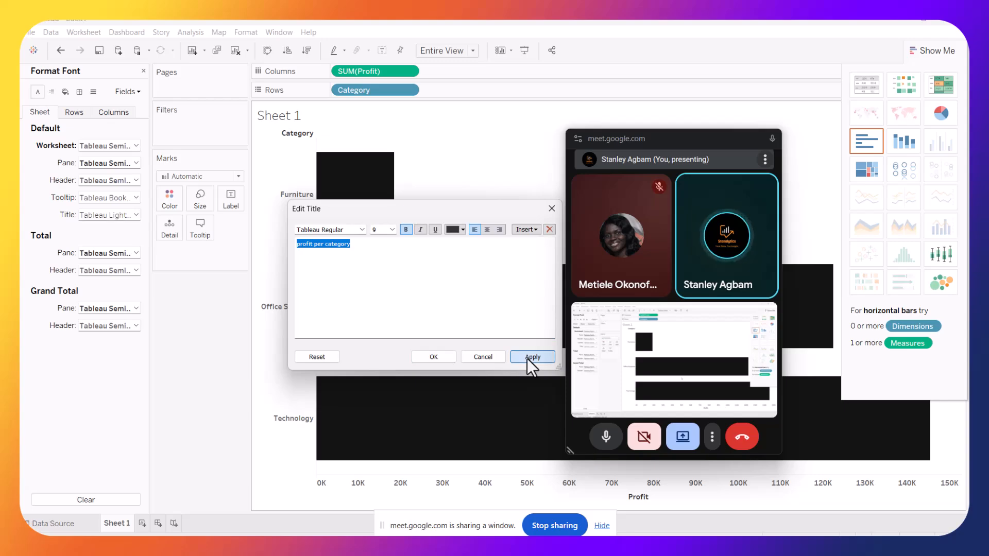
{"action": "left_click", "coordinate": [433, 357]}
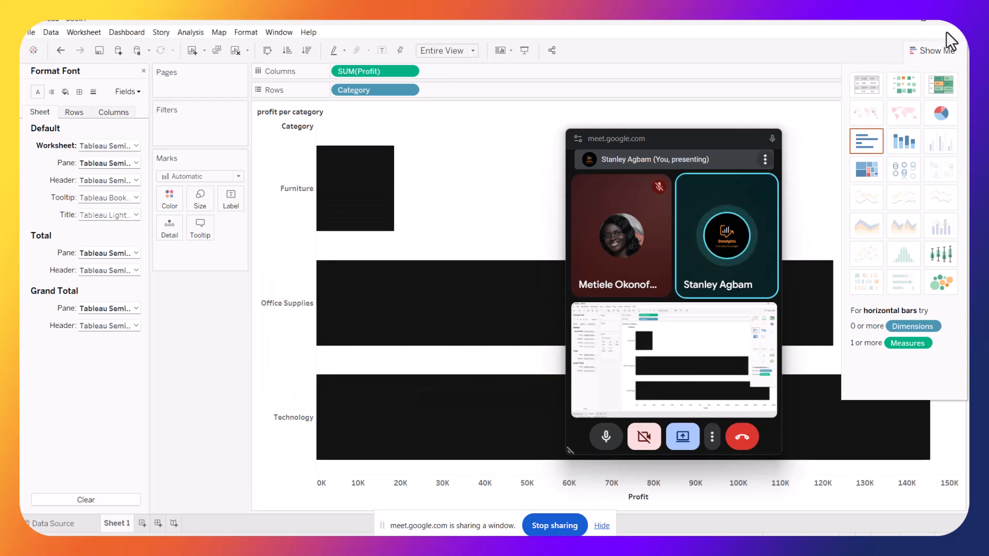
Close the Show Me chart suggestions panel
{"action": "left_click", "coordinate": [932, 50]}
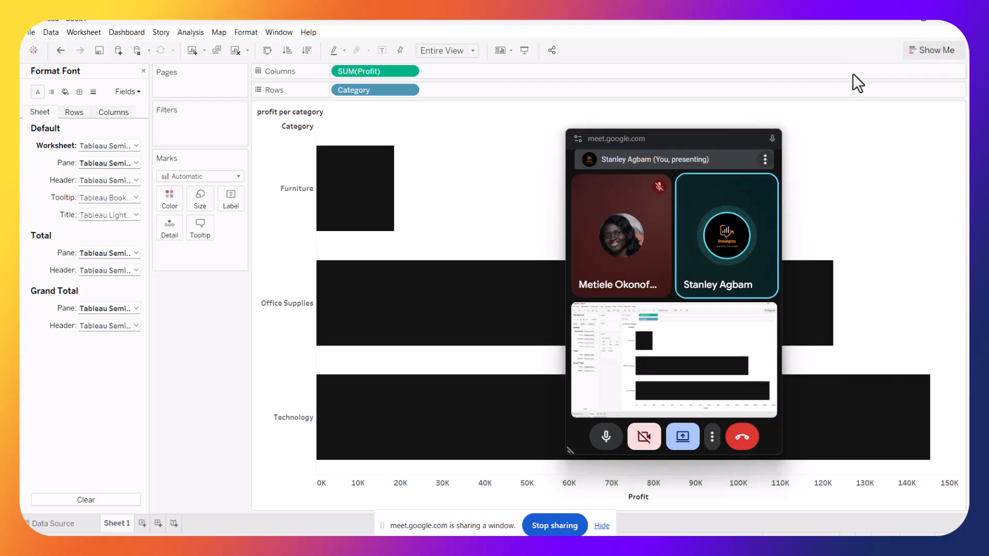
{"action": "left_click_drag", "start_coordinate": [693, 138], "coordinate": [886, 109]}
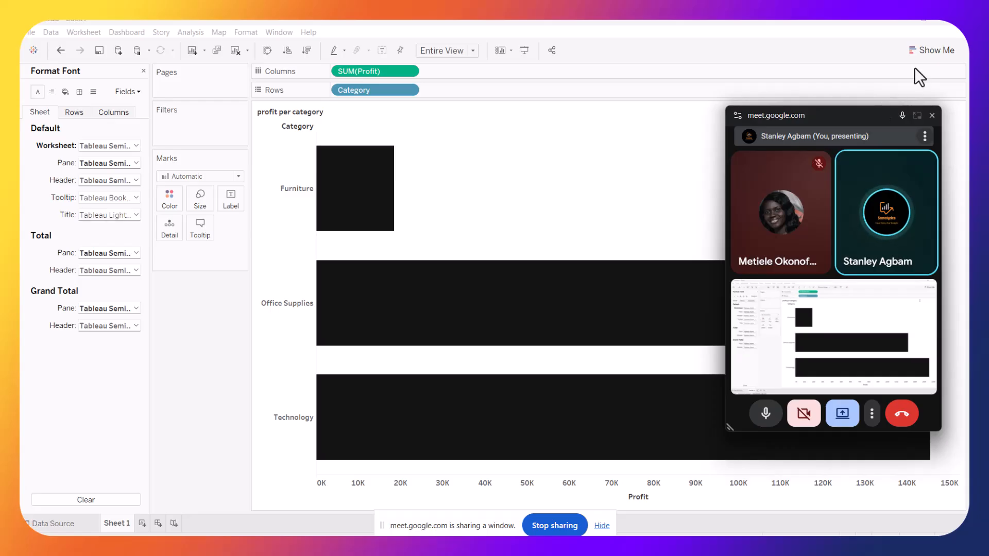
{"action": "left_click_drag", "start_coordinate": [861, 112], "coordinate": [728, 99]}
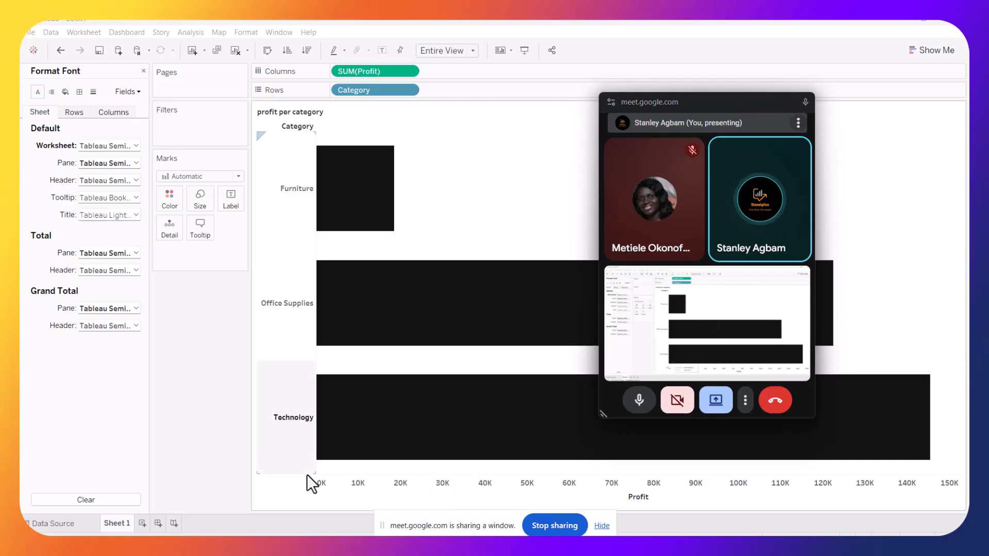
{"action": "right_click", "coordinate": [337, 477]}
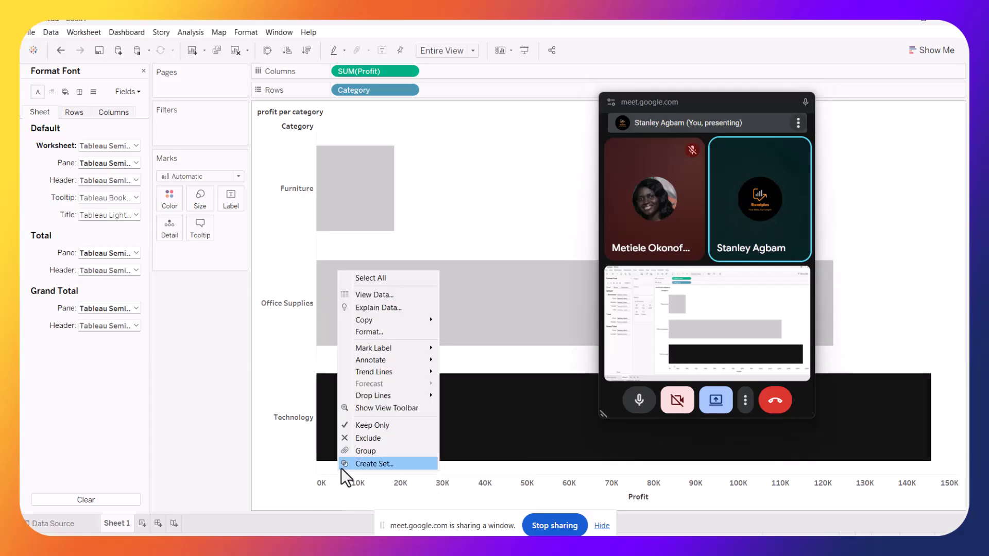
{"action": "left_click", "coordinate": [276, 435]}
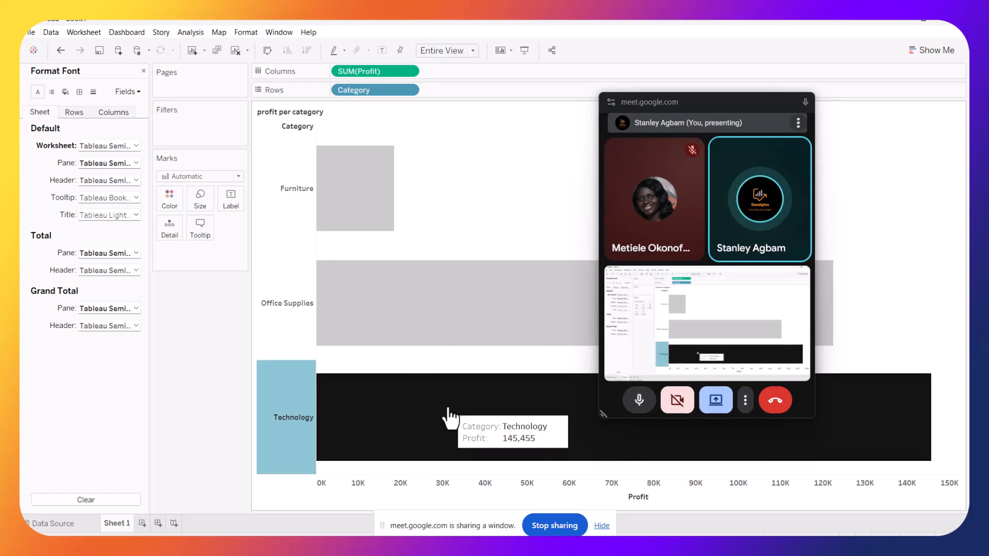
{"action": "key", "text": "Escape"}
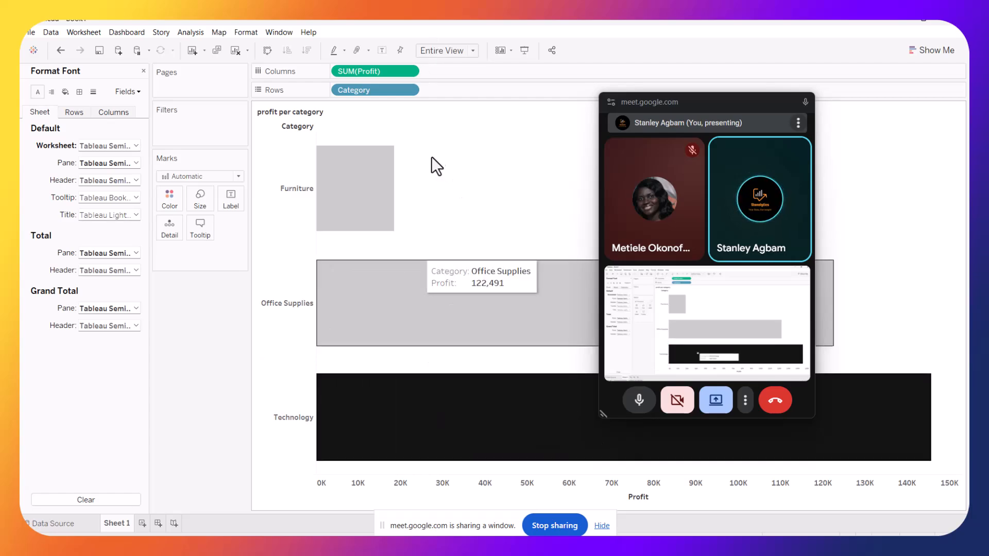
Hide the header of the SUM(Profit) axis
{"action": "left_click", "coordinate": [408, 71]}
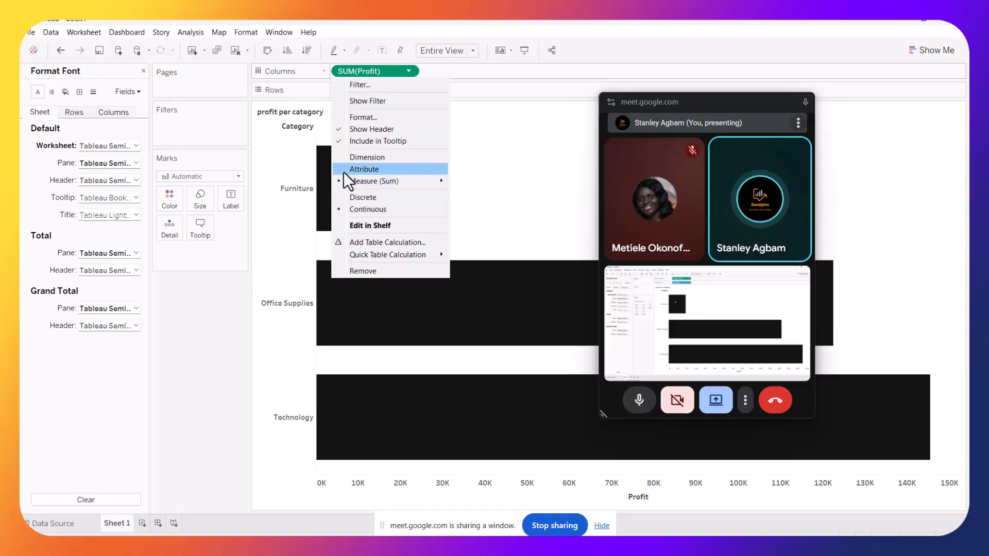
{"action": "left_click", "coordinate": [338, 129]}
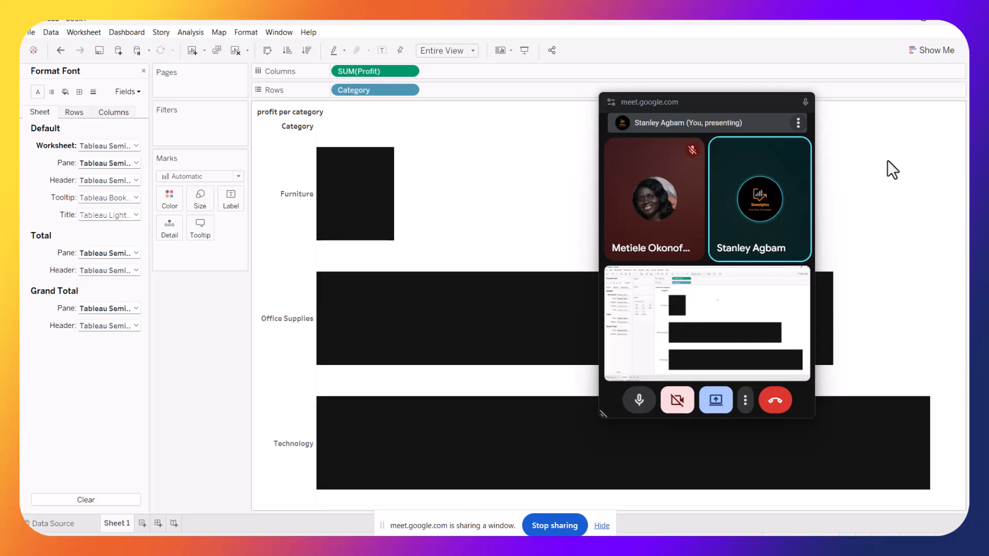
Show mark labels on the profit bars and close the font formatting pane
{"action": "left_click", "coordinate": [233, 200]}
{"action": "left_click", "coordinate": [254, 225]}
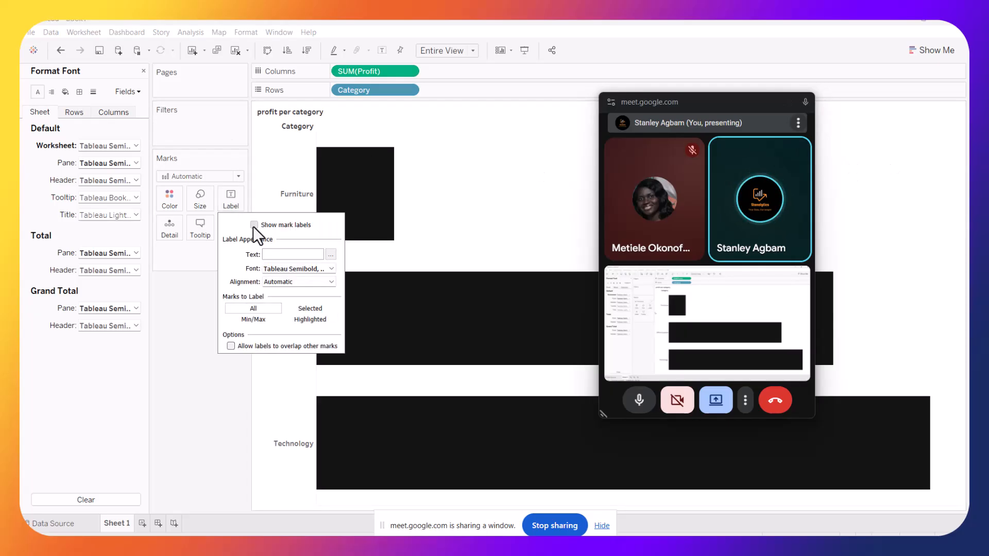
{"action": "left_click", "coordinate": [669, 313]}
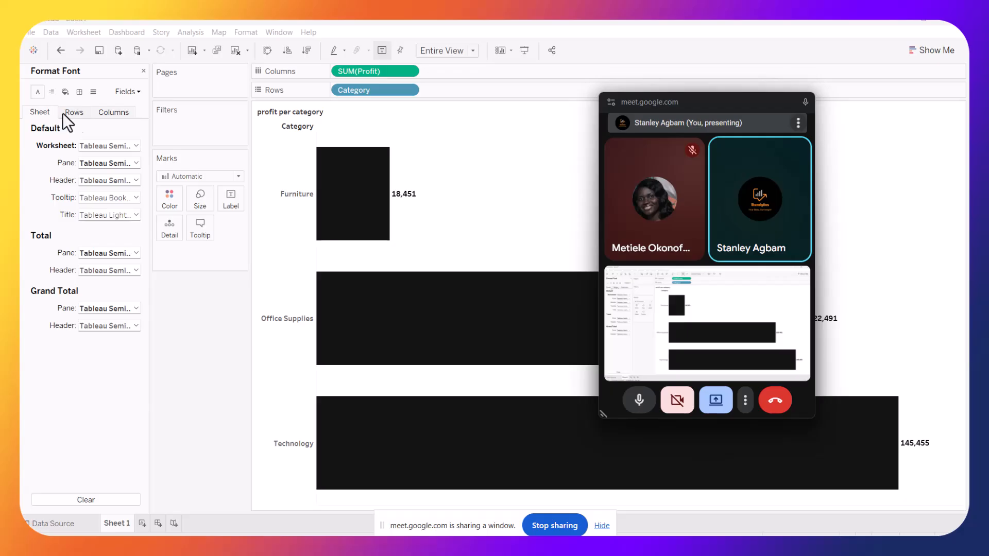
{"action": "left_click", "coordinate": [142, 70]}
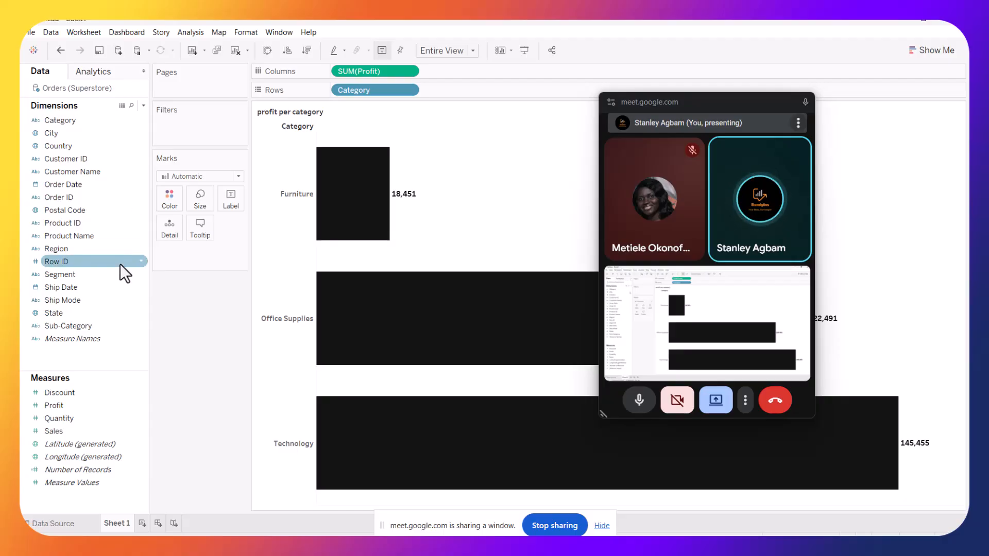
Set the Profit field's default number format to Currency (Standard)
{"action": "left_click", "coordinate": [137, 404]}
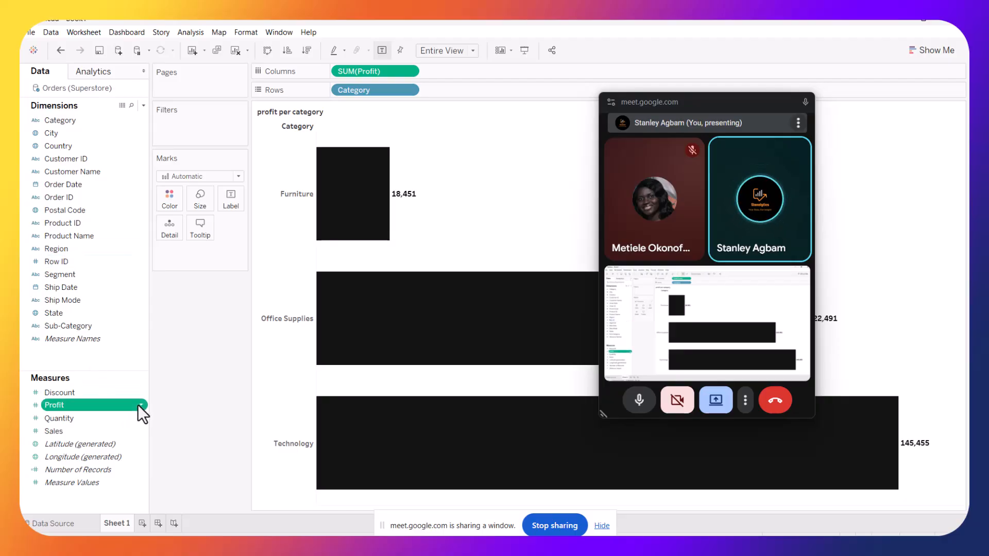
{"action": "right_click", "coordinate": [138, 404]}
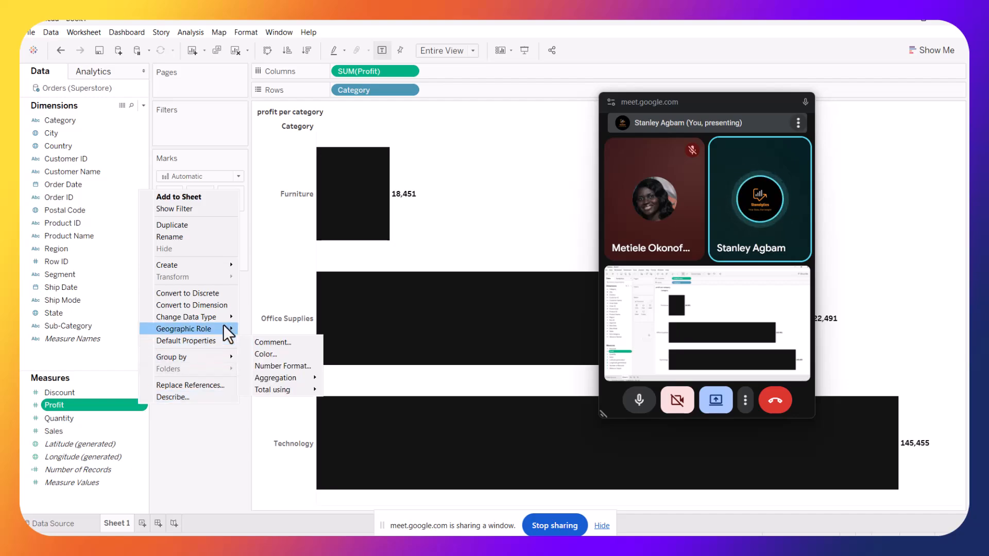
{"action": "mouse_move", "coordinate": [219, 318]}
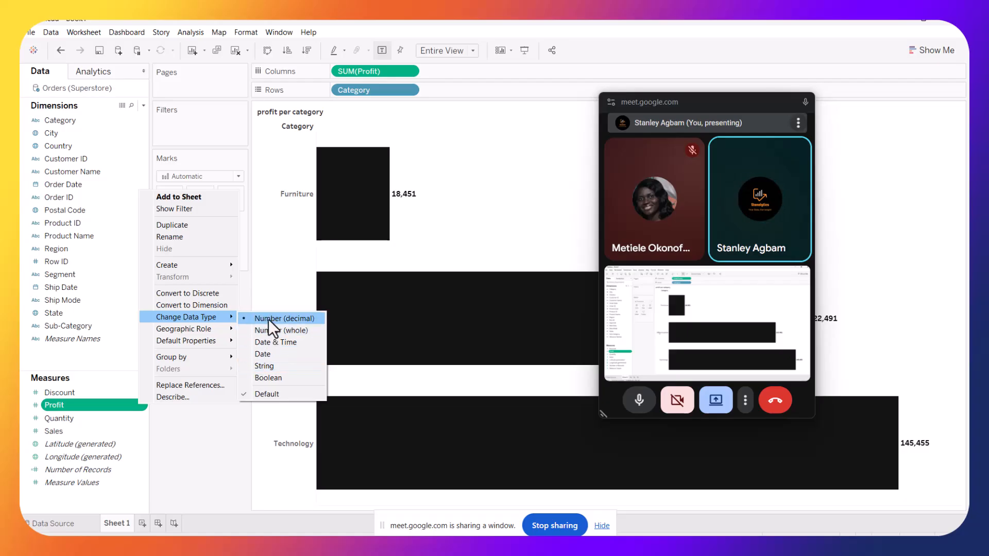
{"action": "mouse_move", "coordinate": [224, 342]}
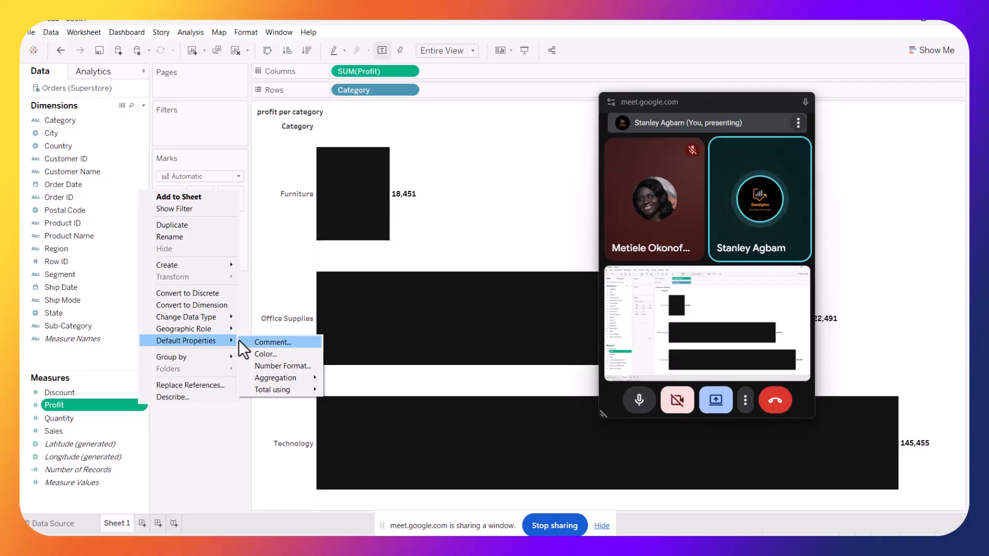
{"action": "left_click", "coordinate": [265, 364]}
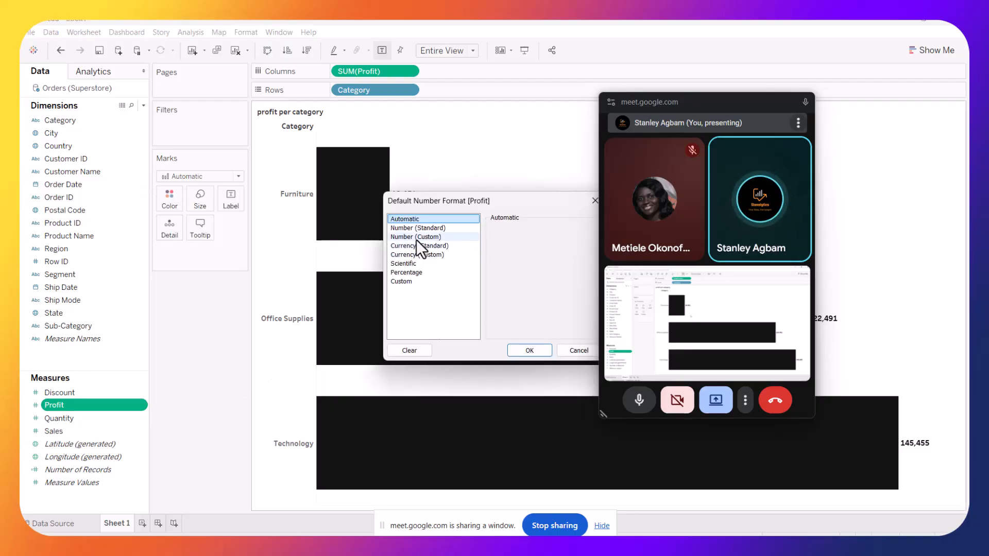
{"action": "left_click", "coordinate": [409, 245]}
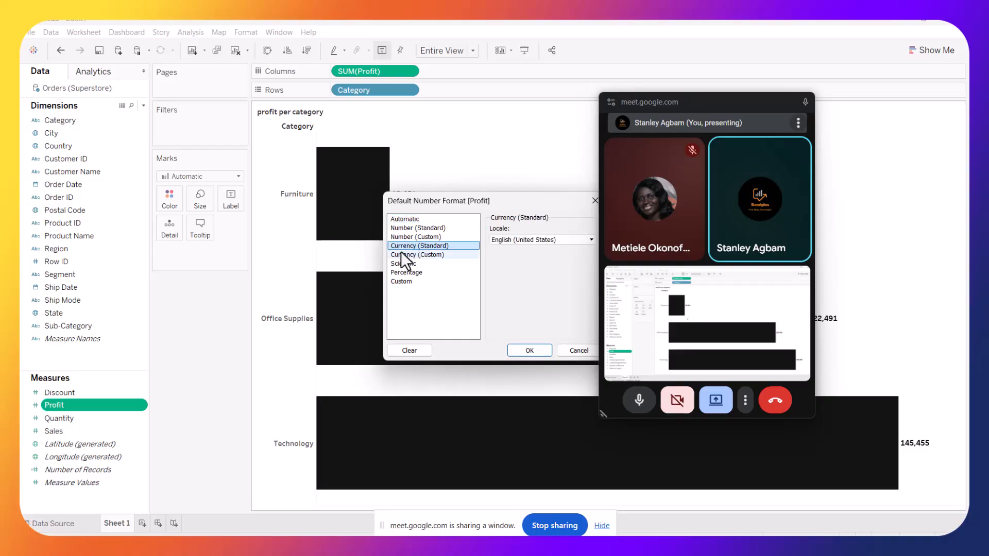
{"action": "left_click", "coordinate": [405, 255]}
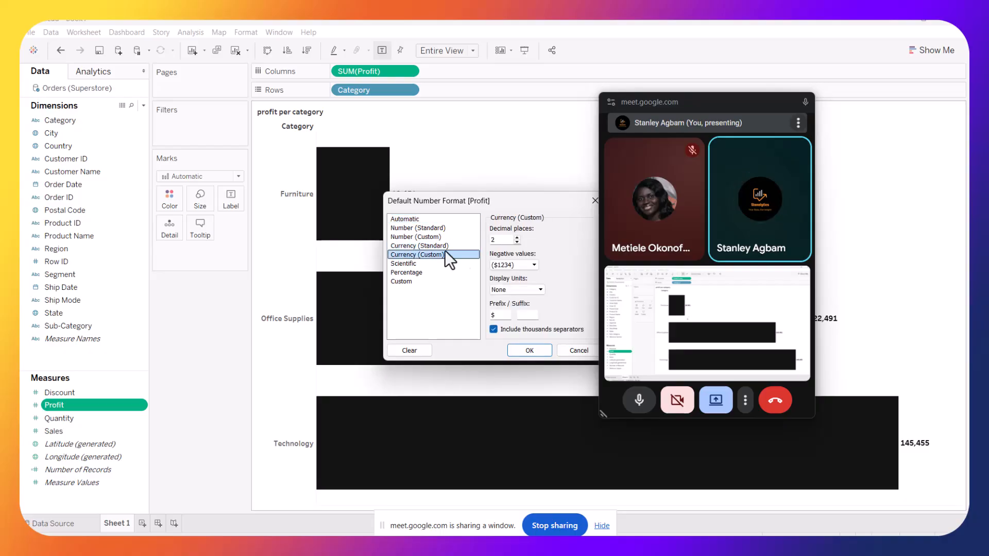
{"action": "left_click", "coordinate": [498, 315]}
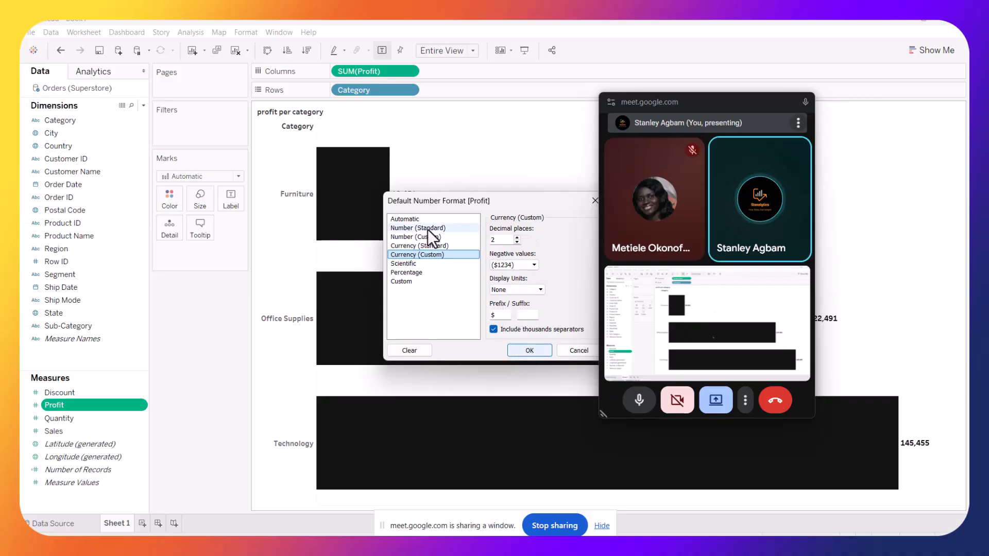
{"action": "left_click", "coordinate": [431, 245]}
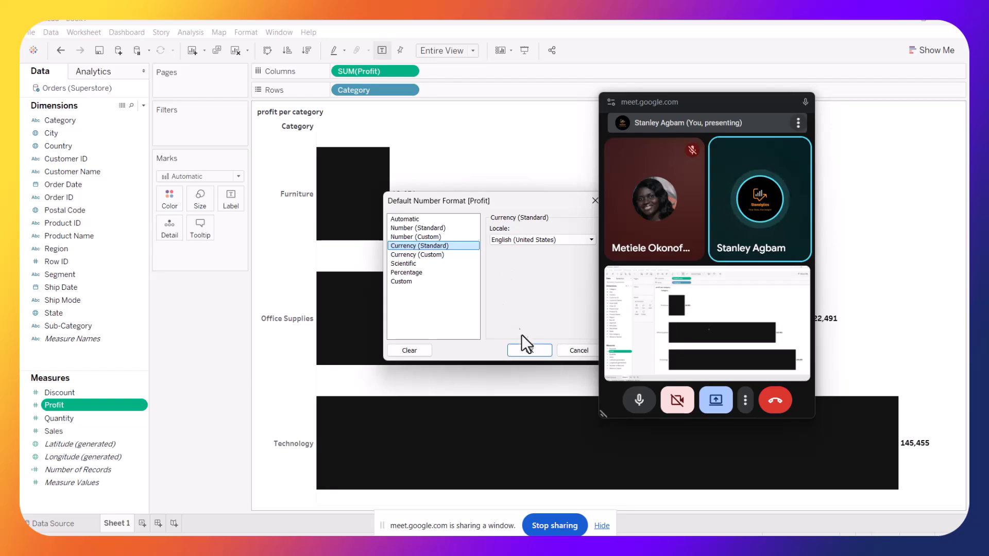
{"action": "left_click", "coordinate": [530, 347]}
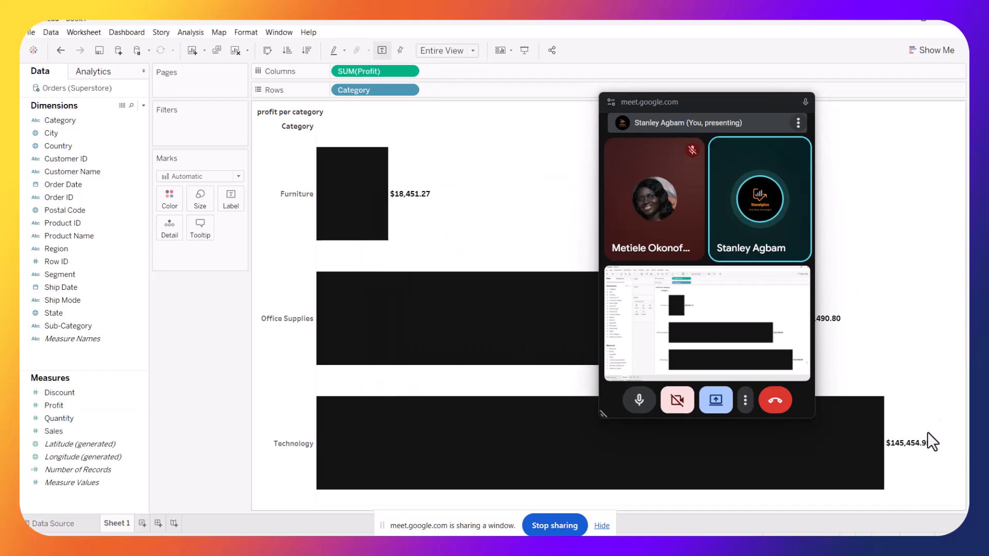
Rename the worksheet tab as "profit per categoty"
{"action": "left_click_drag", "start_coordinate": [691, 101], "coordinate": [883, 120]}
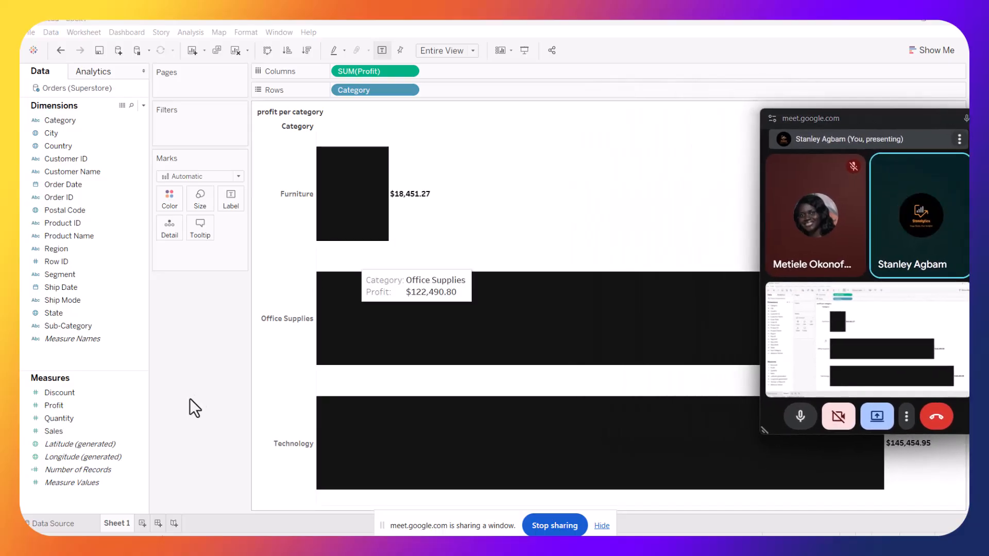
{"action": "double_click", "coordinate": [124, 520]}
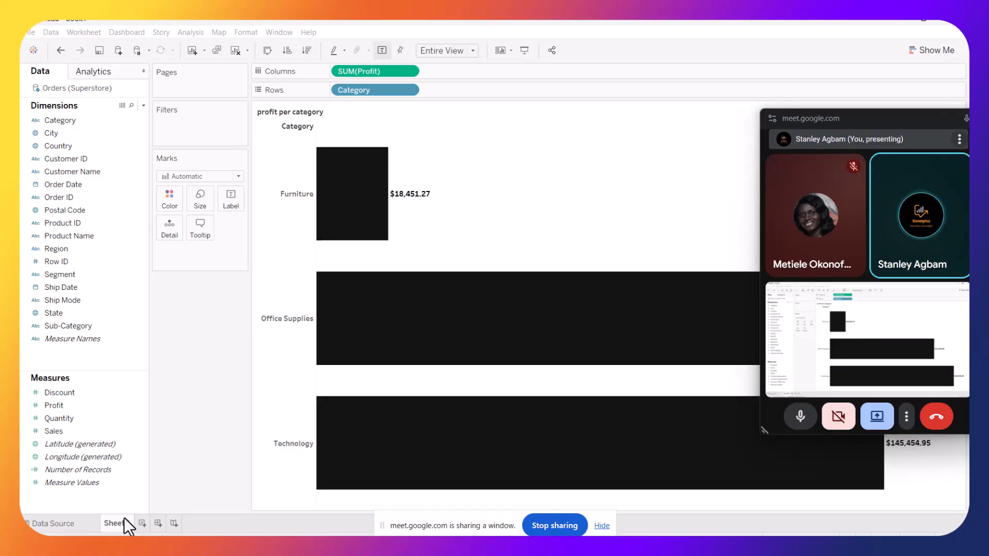
{"action": "type", "text": "profit per categoty"}
{"action": "key", "text": "Return"}
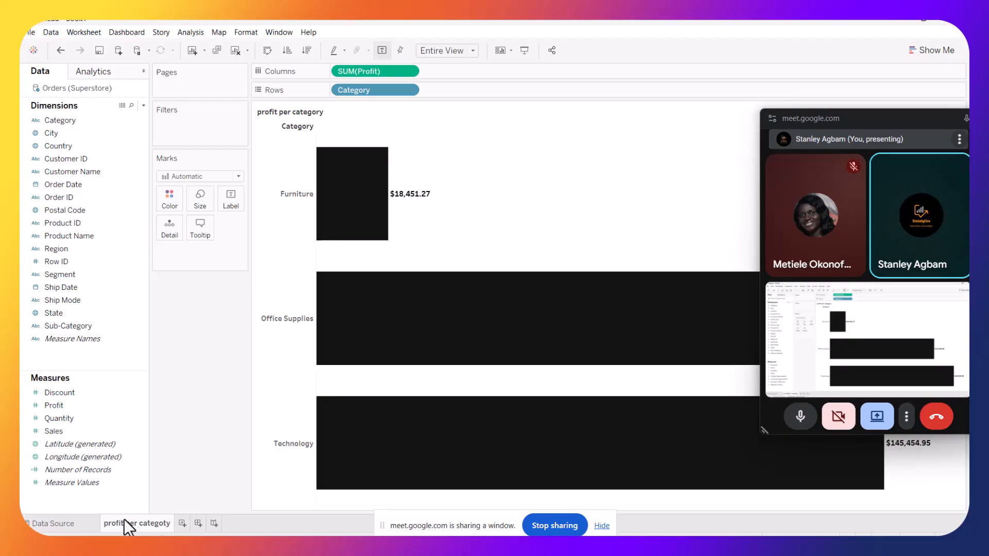
Add a new worksheet and name it "Top 5 customers"
{"action": "left_click", "coordinate": [182, 522]}
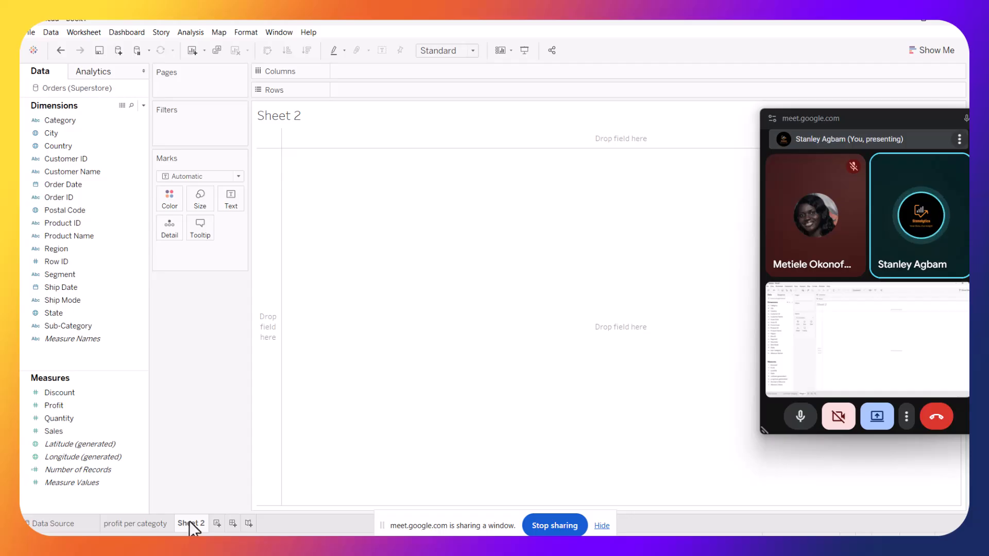
{"action": "double_click", "coordinate": [190, 521]}
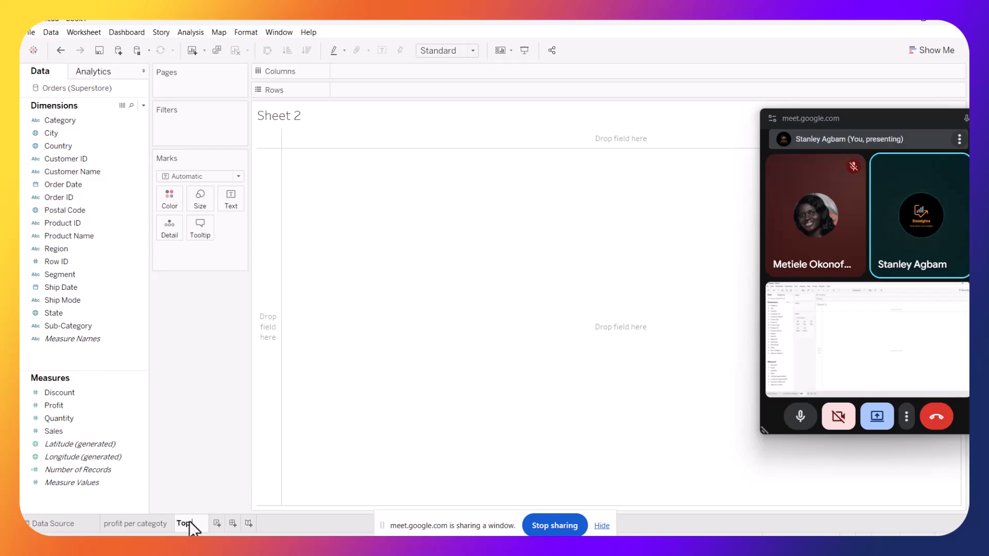
{"action": "type", "text": "5 customers"}
{"action": "key", "text": "Return"}
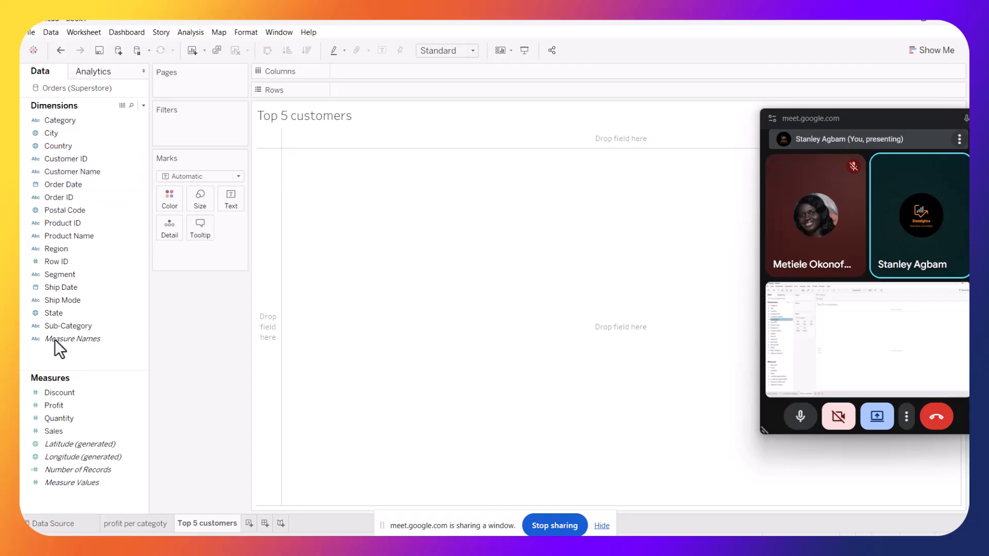
Plot SUM(Profit) and SUM(Sales) as rows against Customer Name as columns
{"action": "left_click_drag", "start_coordinate": [48, 407], "coordinate": [352, 94]}
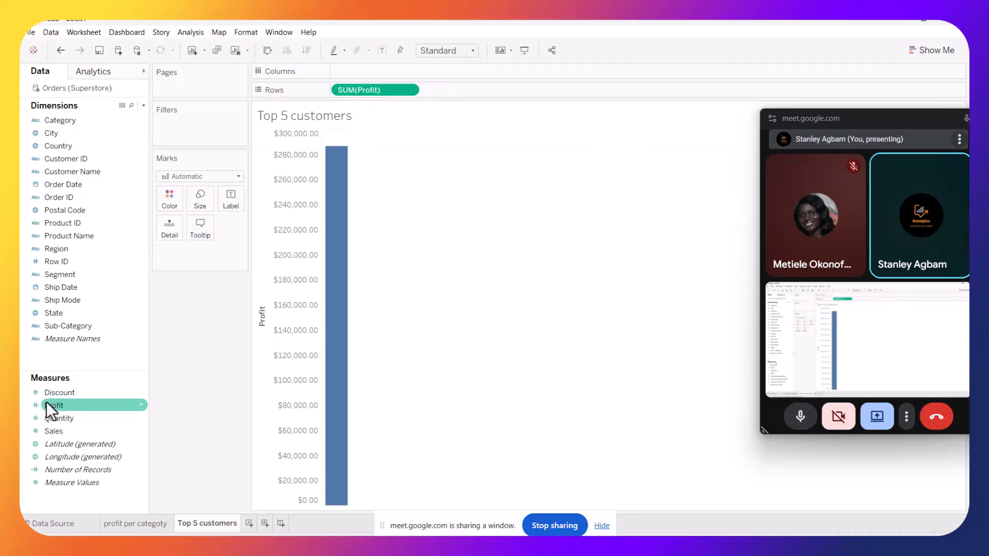
{"action": "left_click_drag", "start_coordinate": [48, 428], "coordinate": [468, 88]}
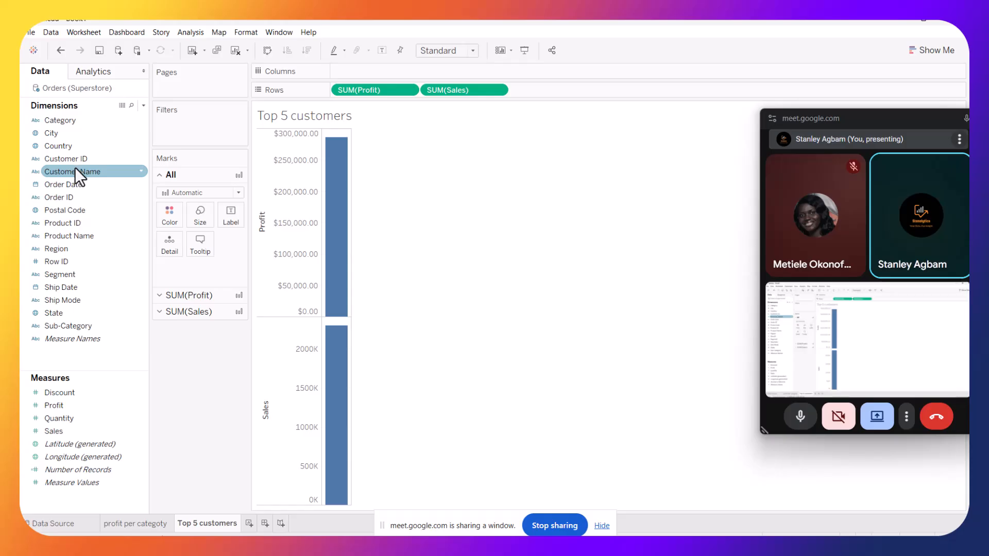
{"action": "left_click_drag", "start_coordinate": [75, 168], "coordinate": [397, 70]}
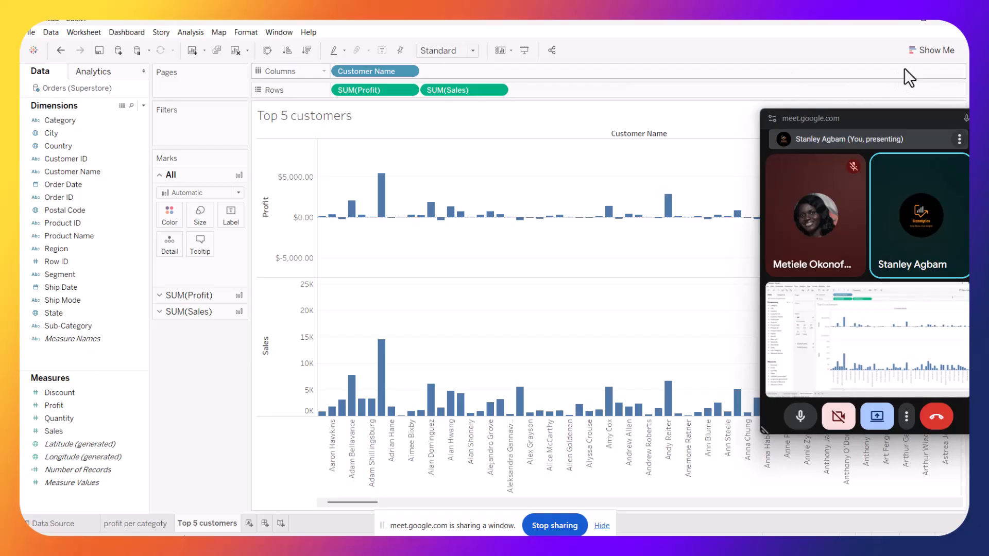
Switch the view to a text table using Show Me
{"action": "left_click", "coordinate": [928, 50]}
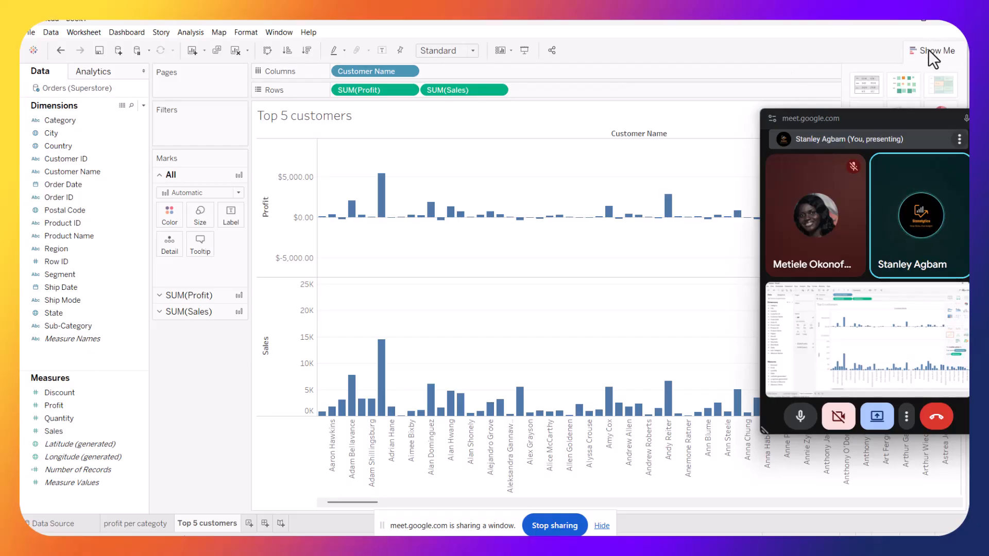
{"action": "left_click", "coordinate": [864, 85]}
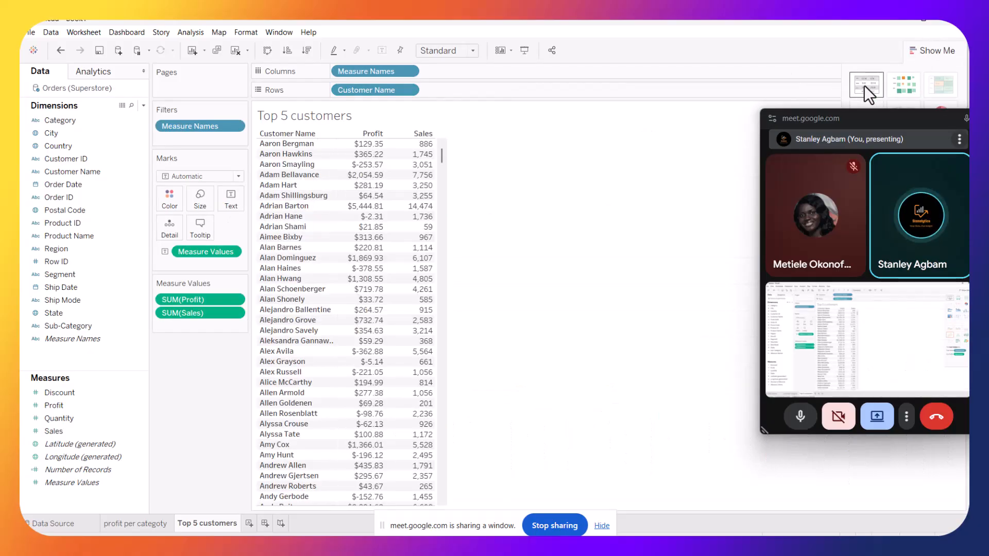
{"action": "scroll", "coordinate": [319, 307], "scroll_direction": "down", "scroll_amount": 10}
{"action": "scroll", "coordinate": [320, 307], "scroll_direction": "up", "scroll_amount": 10}
{"action": "left_click", "coordinate": [54, 133]}
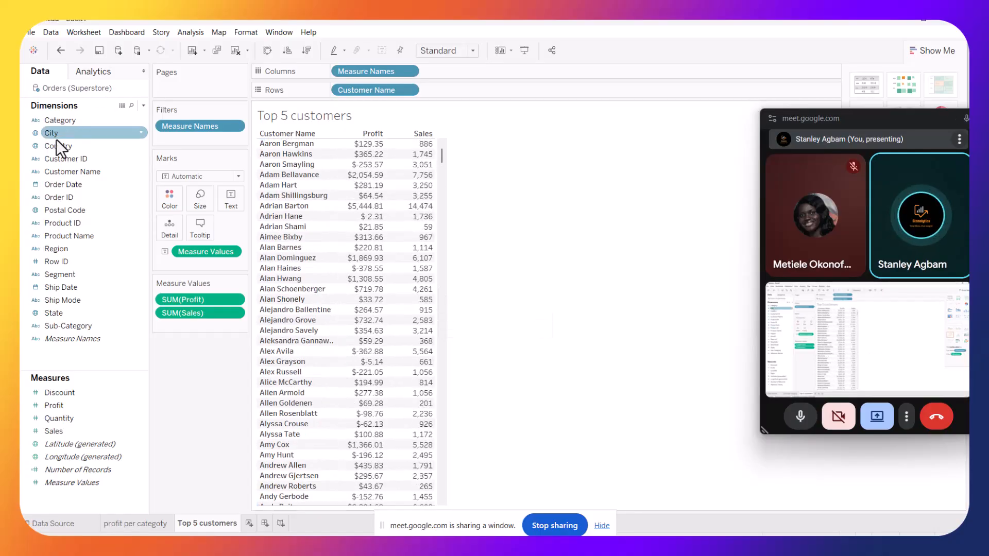
Filter Customer Name to the top 5 customers by the sum of Profit
{"action": "left_click", "coordinate": [68, 185]}
{"action": "left_click_drag", "start_coordinate": [72, 172], "coordinate": [182, 140]}
{"action": "left_click", "coordinate": [507, 136]}
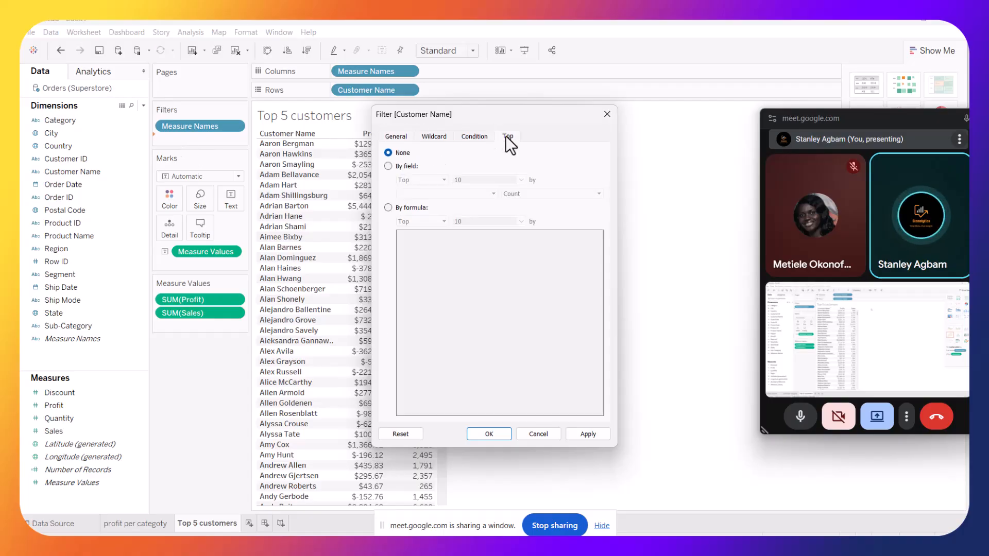
{"action": "left_click", "coordinate": [387, 166]}
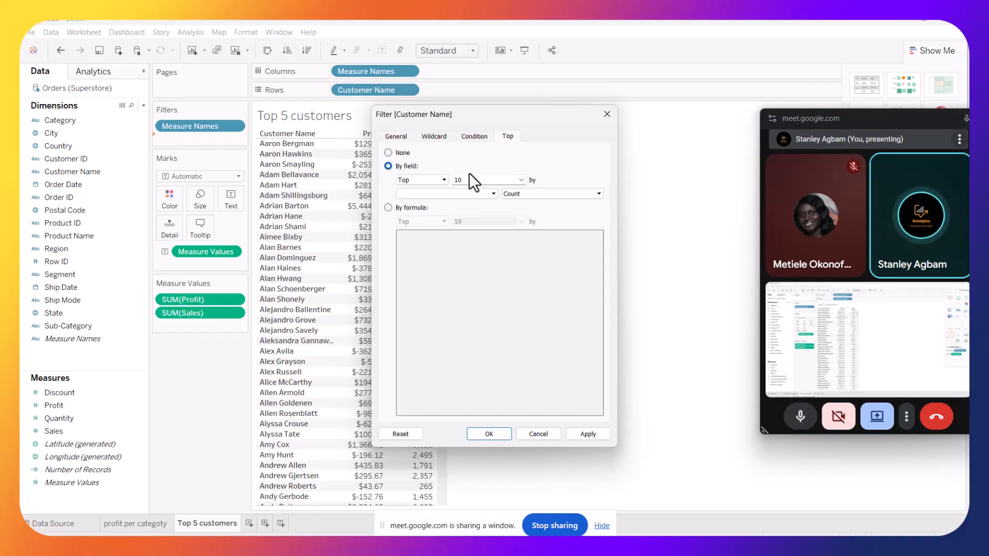
{"action": "left_click", "coordinate": [521, 179]}
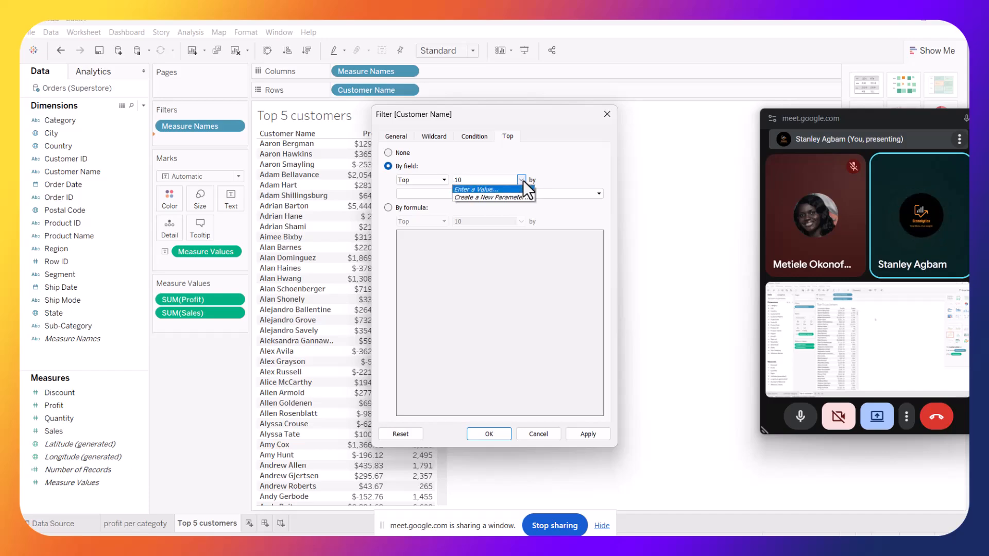
{"action": "left_click", "coordinate": [473, 179]}
{"action": "key", "text": "BackSpace"}
{"action": "key", "text": "BackSpace"}
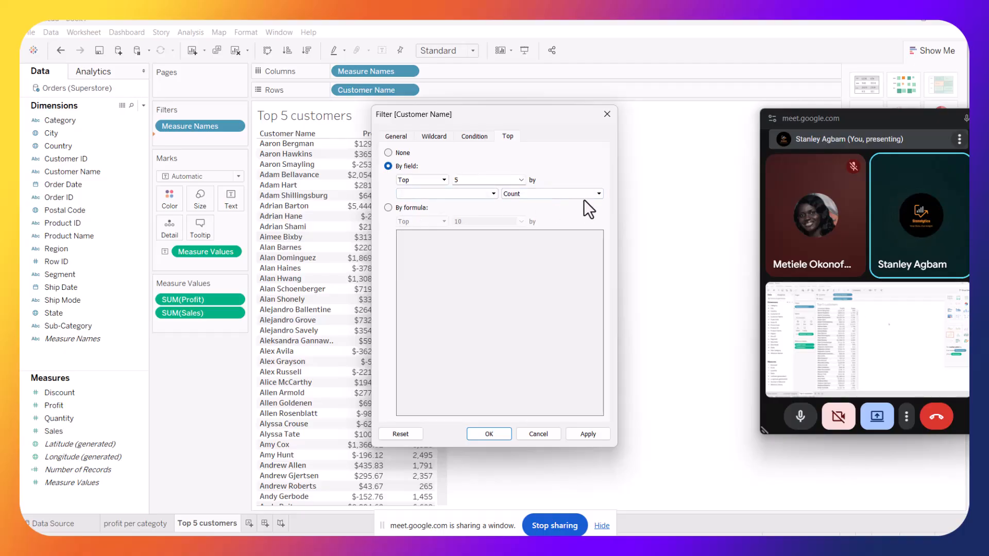
{"action": "left_click", "coordinate": [492, 194]}
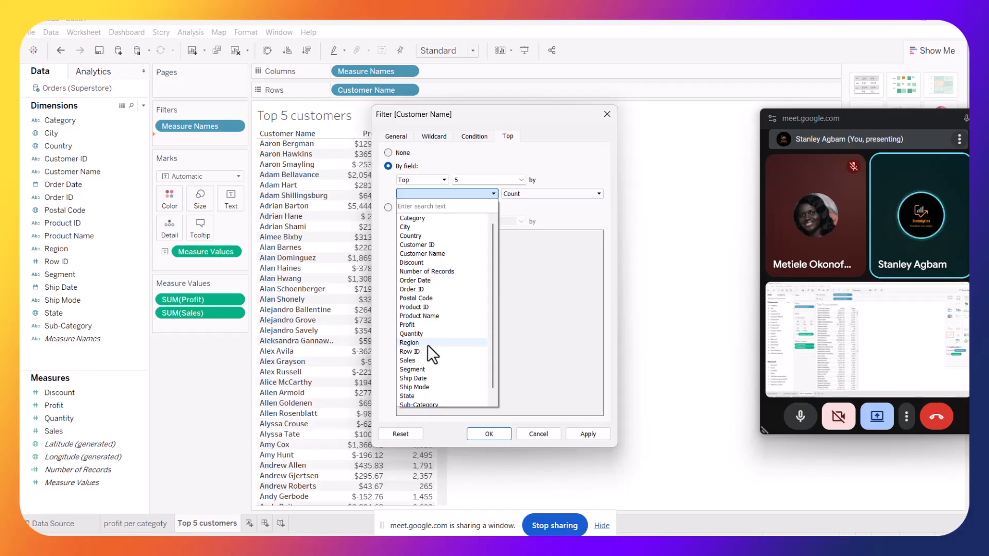
{"action": "scroll", "coordinate": [428, 345], "scroll_direction": "down", "scroll_amount": 1}
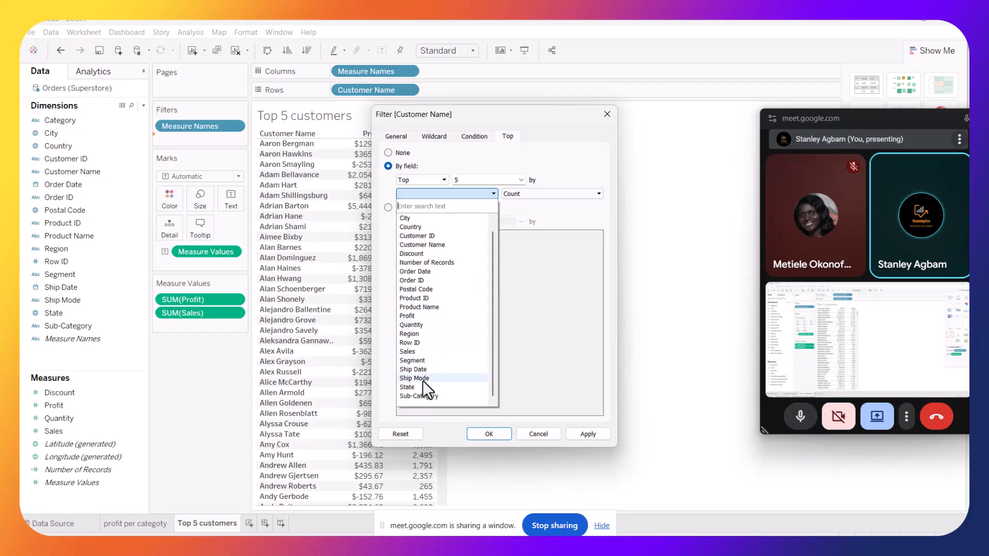
{"action": "left_click", "coordinate": [415, 318]}
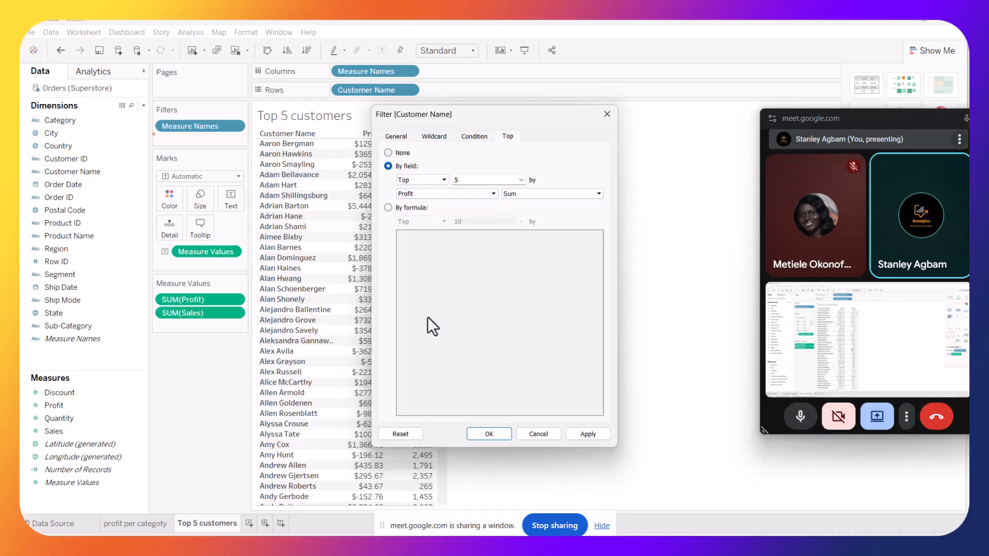
{"action": "left_click", "coordinate": [588, 430]}
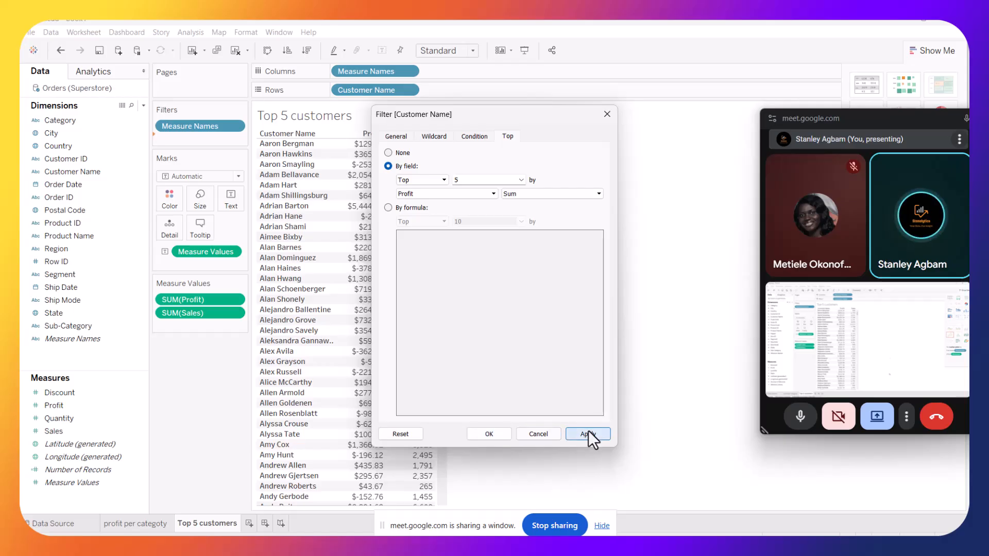
{"action": "left_click", "coordinate": [487, 435]}
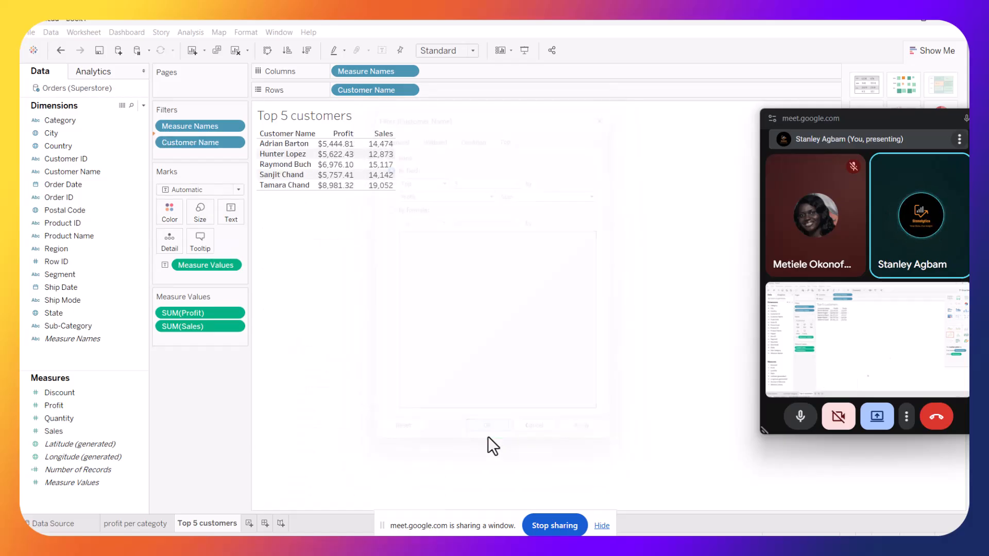
Set the top 5 customers table to fit the Entire View and close the Show Me panel
{"action": "left_click", "coordinate": [473, 50]}
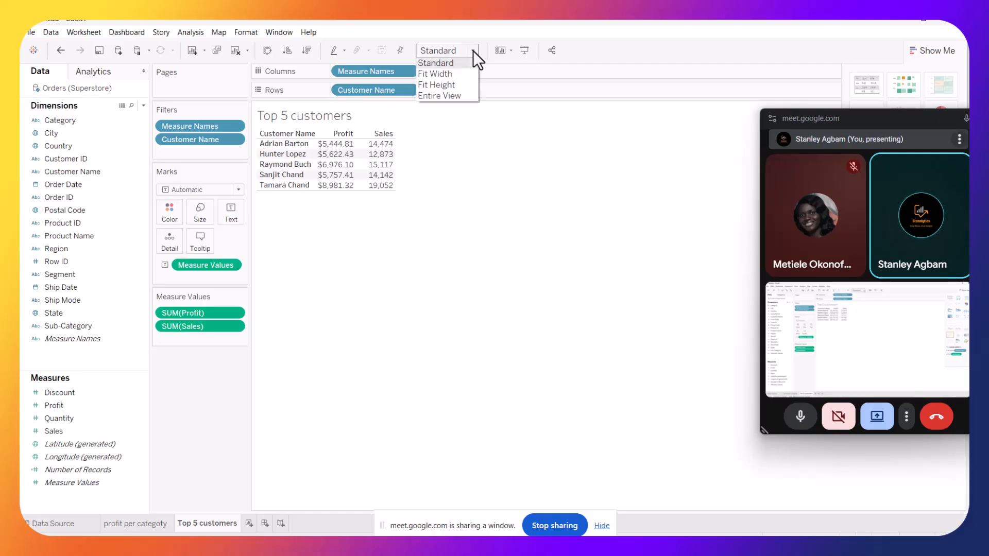
{"action": "left_click", "coordinate": [461, 96]}
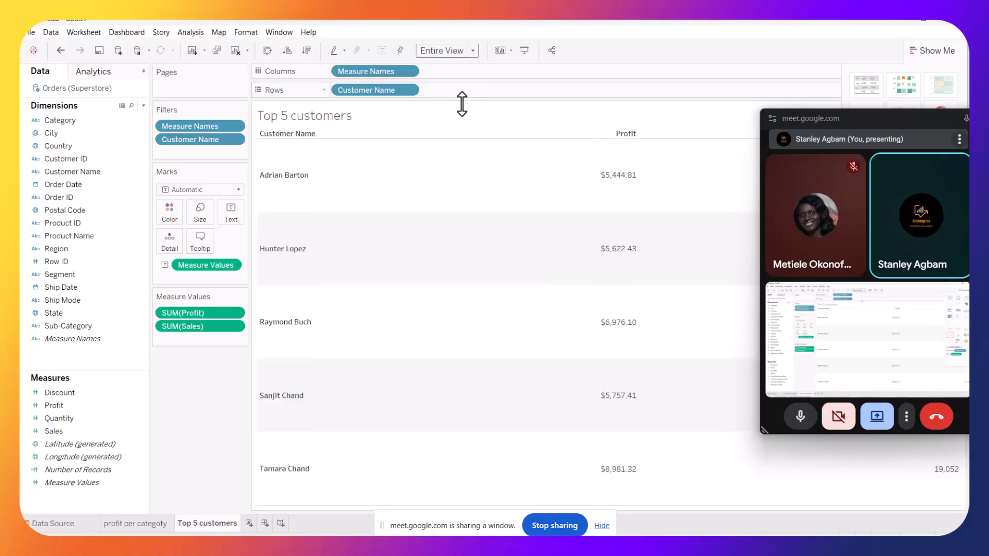
{"action": "left_click", "coordinate": [755, 137]}
{"action": "left_click_drag", "start_coordinate": [798, 120], "coordinate": [69, 34]}
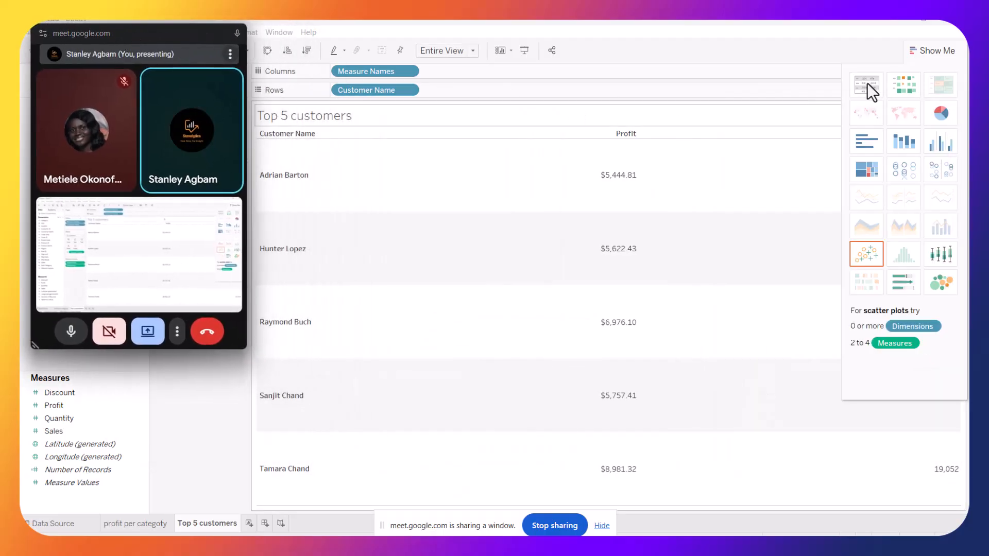
{"action": "left_click", "coordinate": [921, 50]}
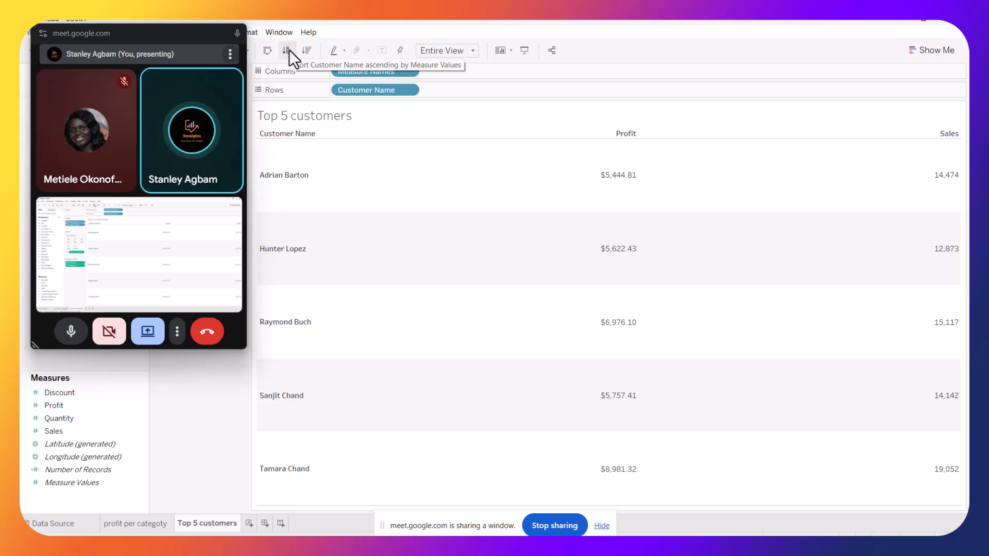
Sort the customer names in descending order by profit
{"action": "left_click", "coordinate": [304, 50]}
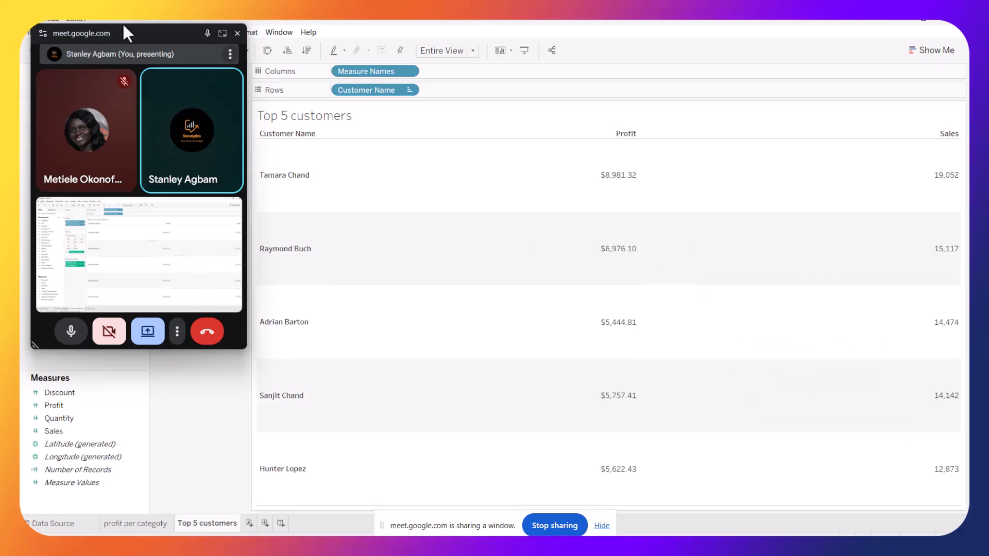
{"action": "left_click", "coordinate": [156, 32]}
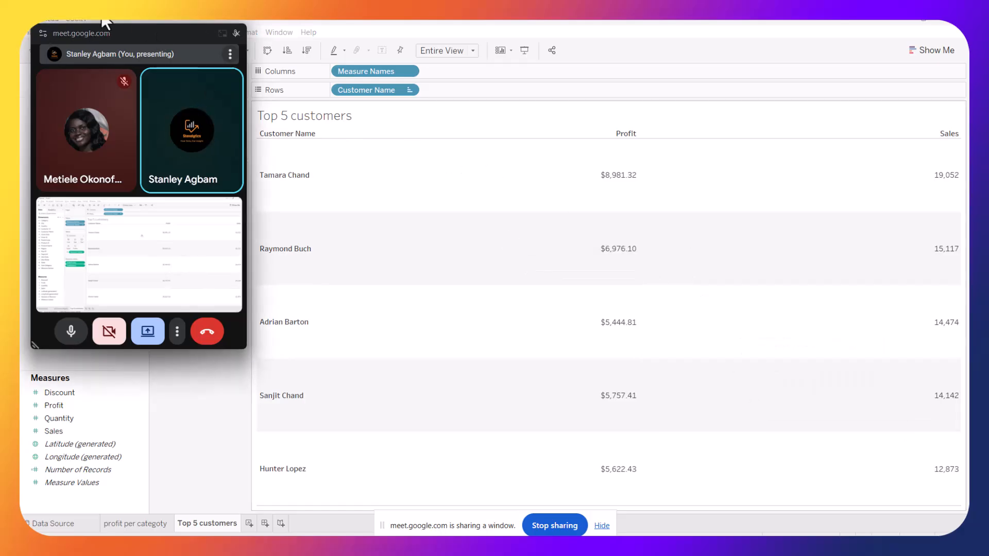
{"action": "left_click_drag", "start_coordinate": [131, 31], "coordinate": [613, 153]}
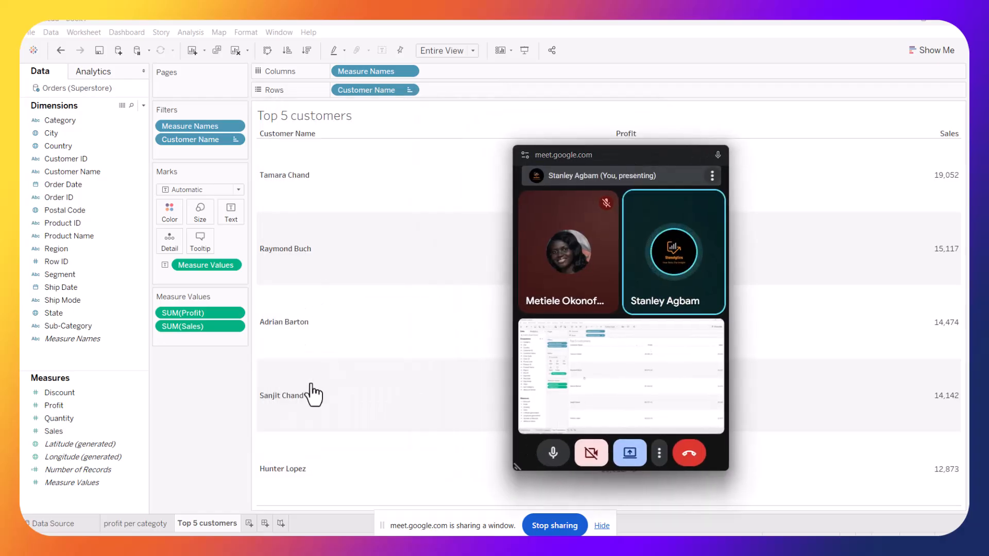
Add a new worksheet and name it "profit per state"
{"action": "left_click", "coordinate": [248, 522]}
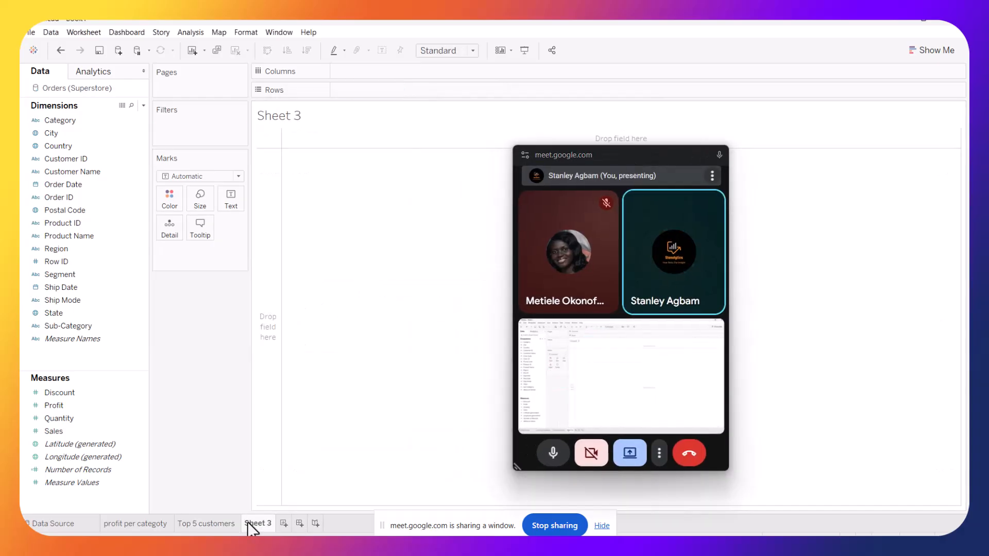
{"action": "double_click", "coordinate": [254, 522]}
{"action": "key", "text": "BackSpace"}
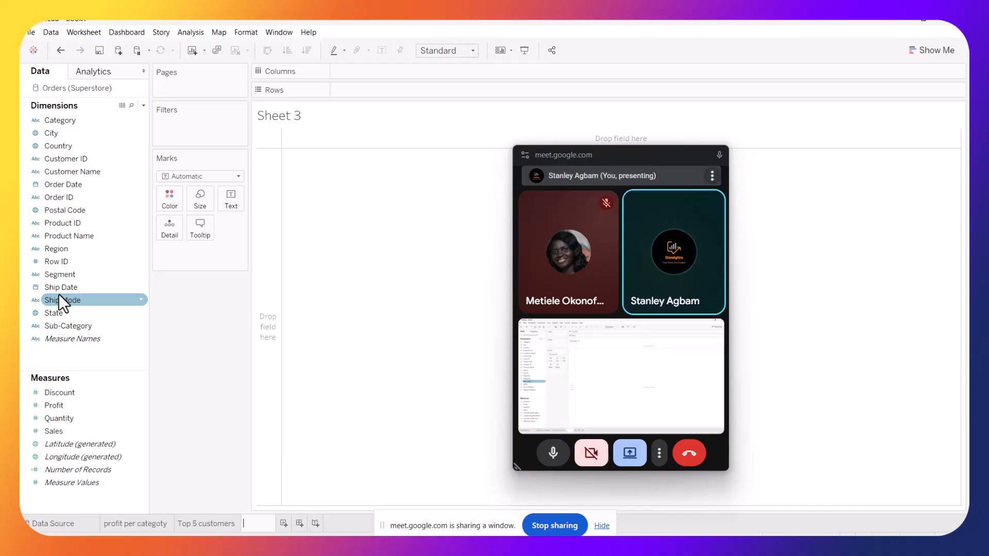
{"action": "type", "text": "pr"}
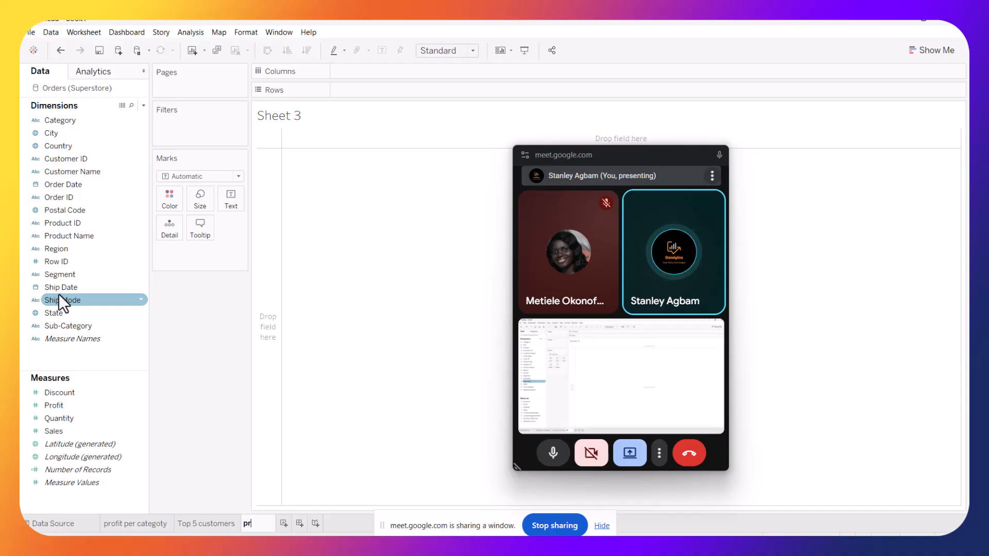
{"action": "type", "text": "ofit per state"}
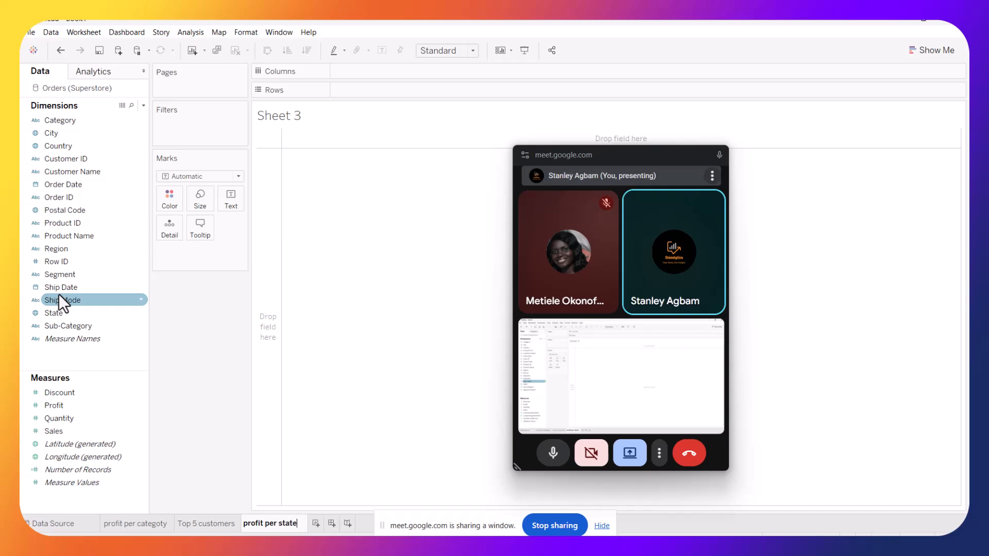
{"action": "key", "text": "Return"}
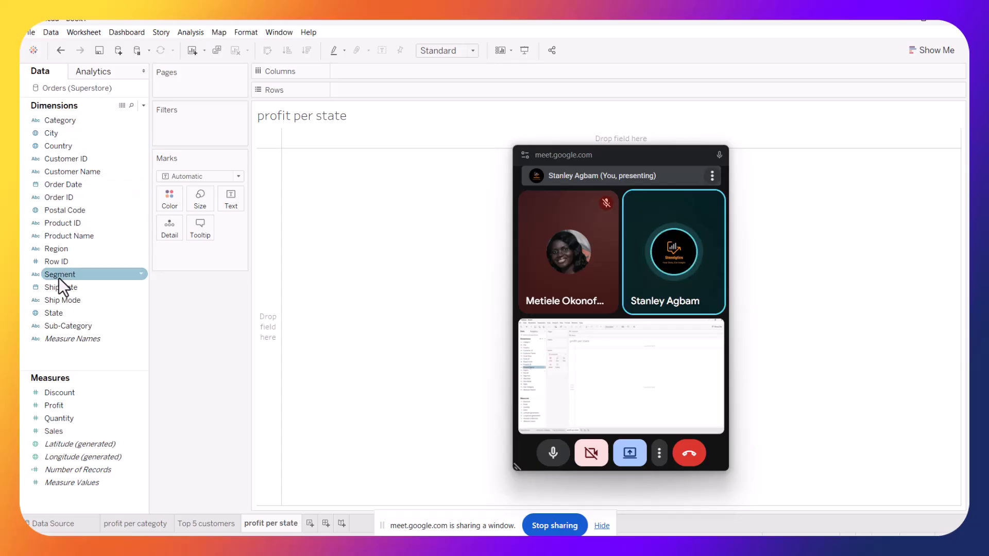
Plot State as a filled map by setting the mark type to Map
{"action": "left_click", "coordinate": [55, 313]}
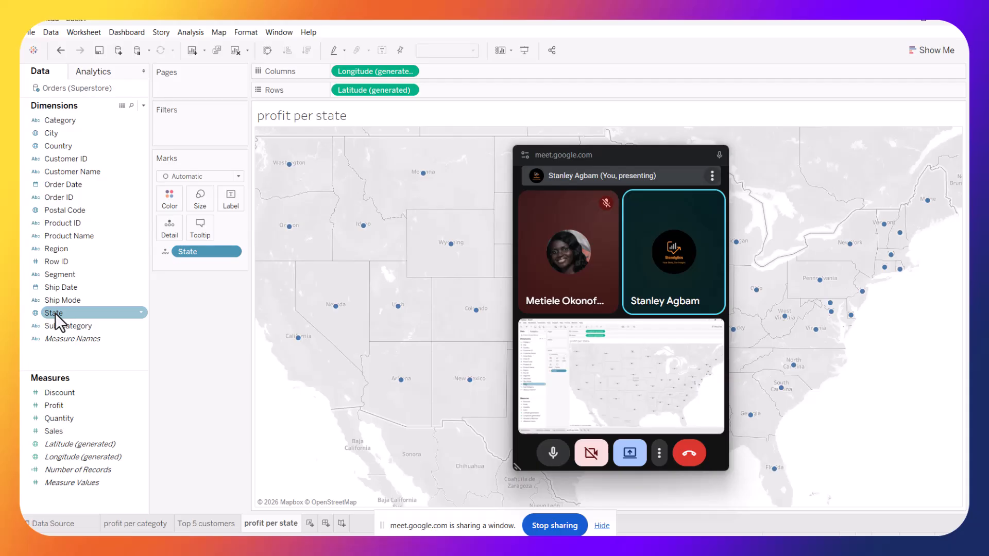
{"action": "left_click", "coordinate": [238, 176]}
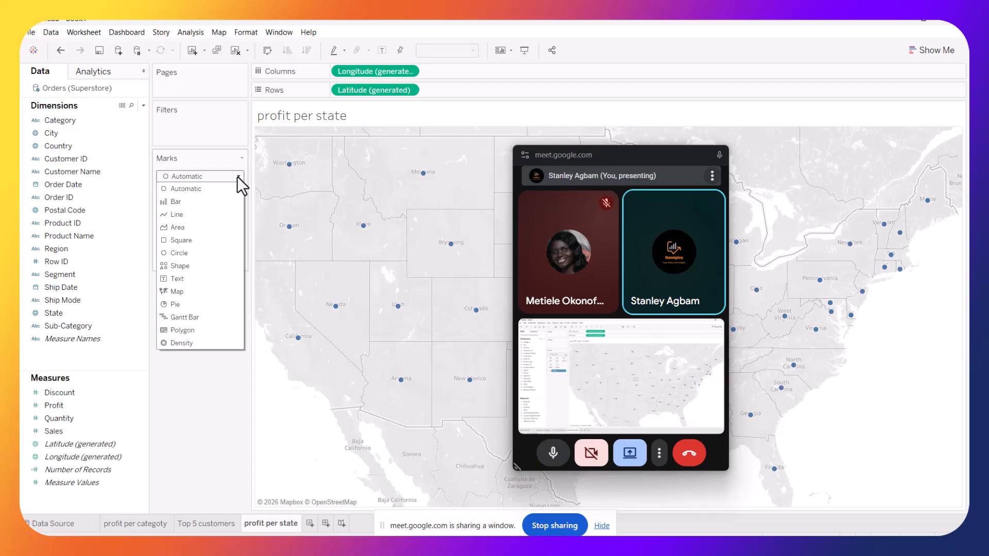
{"action": "left_click", "coordinate": [180, 292]}
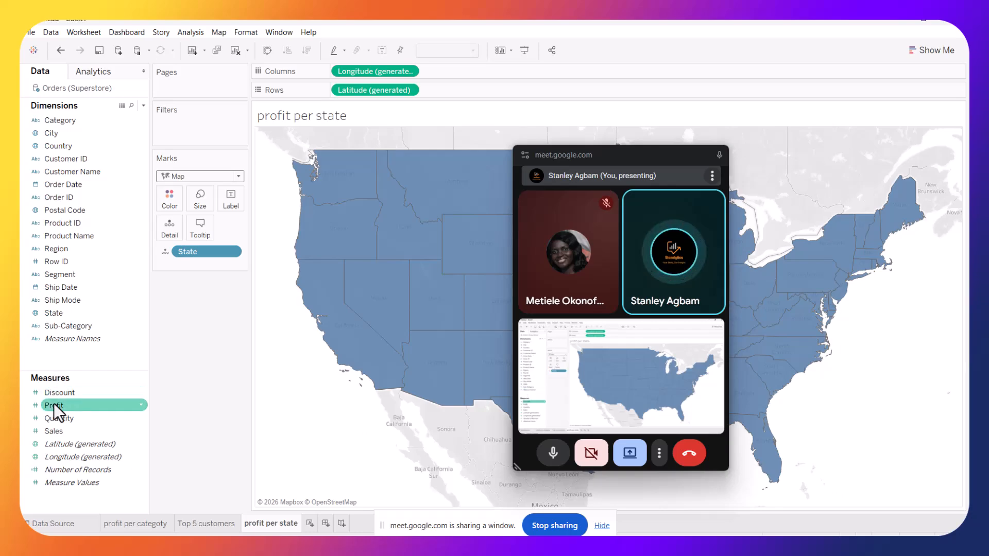
Color the states by SUM(Profit) and set the color palette's positive end to black
{"action": "left_click_drag", "start_coordinate": [66, 406], "coordinate": [171, 199]}
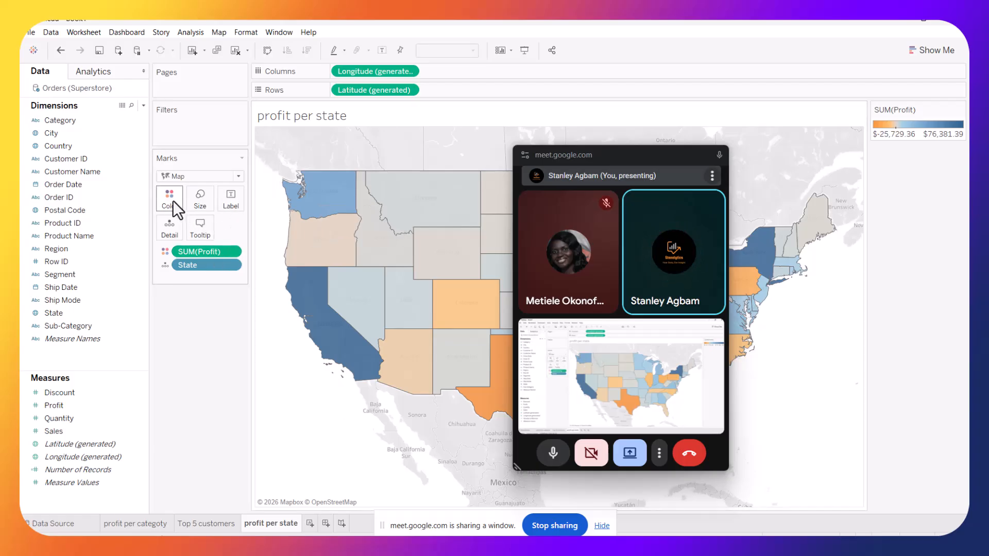
{"action": "left_click", "coordinate": [172, 200]}
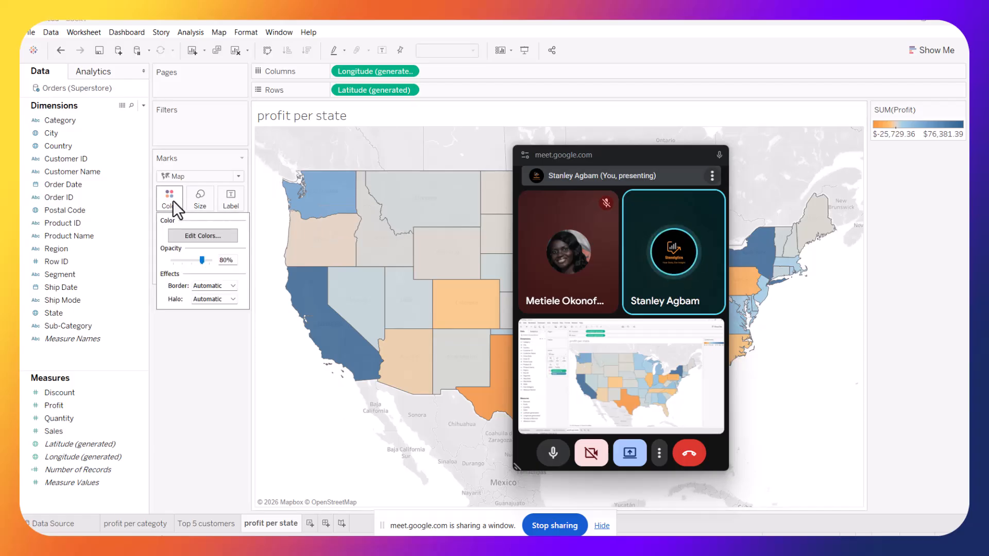
{"action": "left_click", "coordinate": [212, 233]}
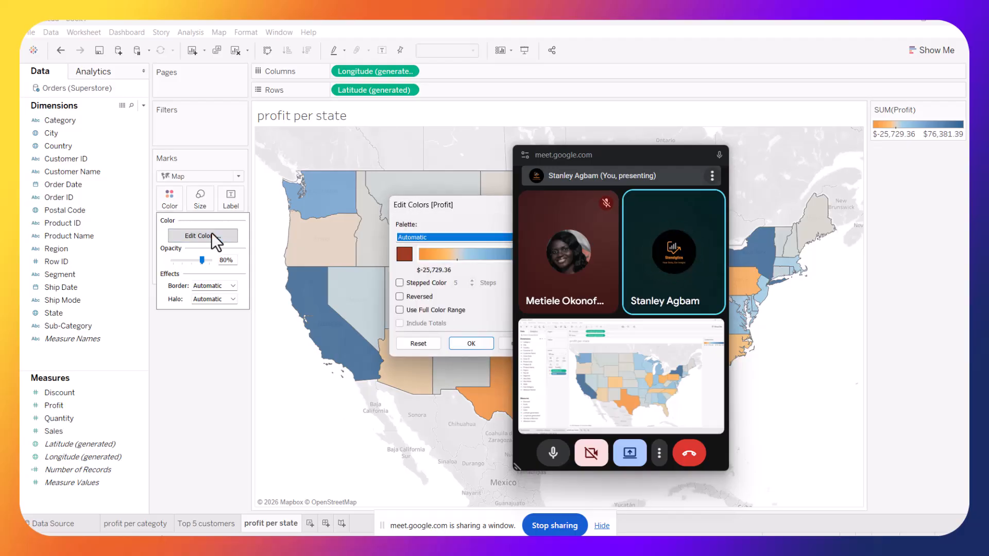
{"action": "left_click_drag", "start_coordinate": [481, 202], "coordinate": [306, 212]}
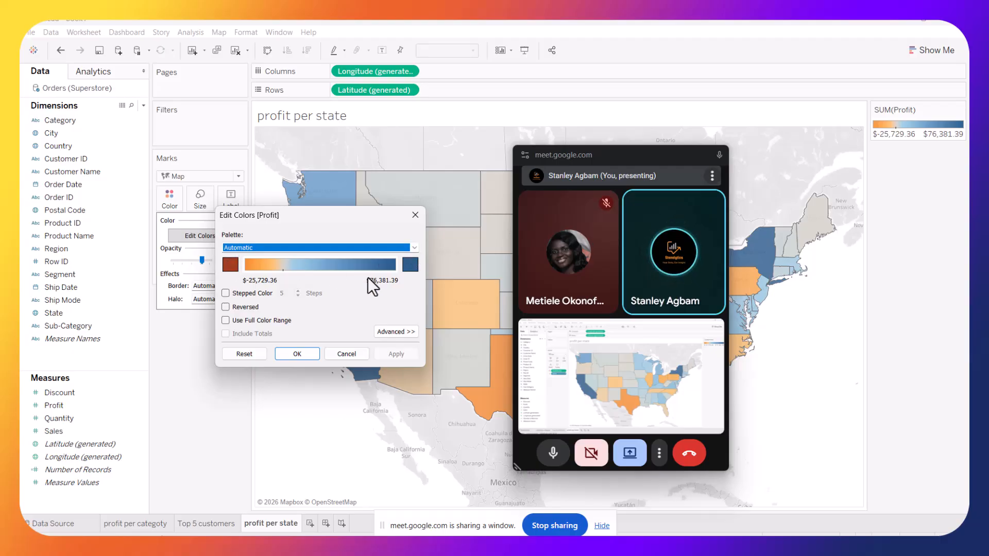
{"action": "left_click", "coordinate": [226, 268]}
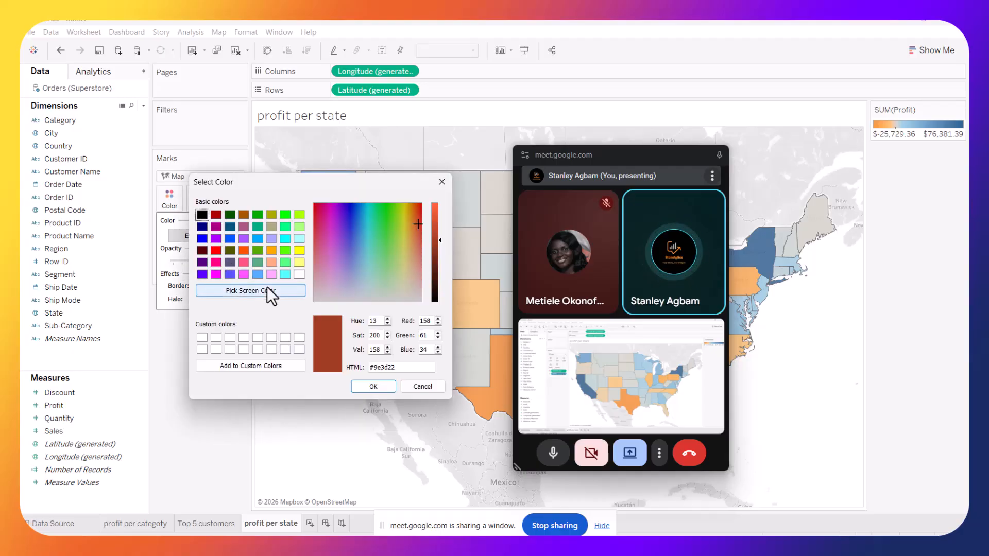
{"action": "left_click", "coordinate": [202, 214]}
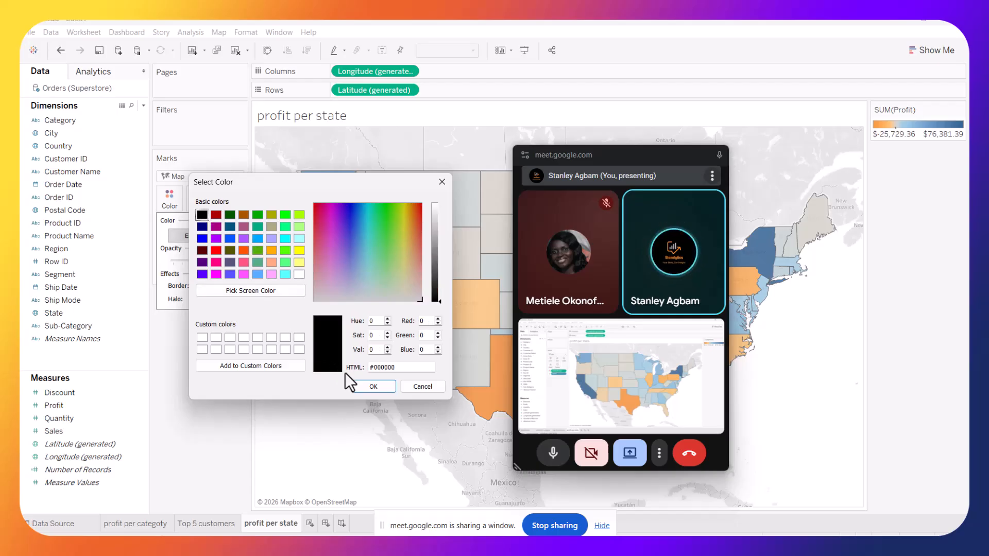
{"action": "left_click", "coordinate": [442, 182]}
{"action": "left_click", "coordinate": [409, 270]}
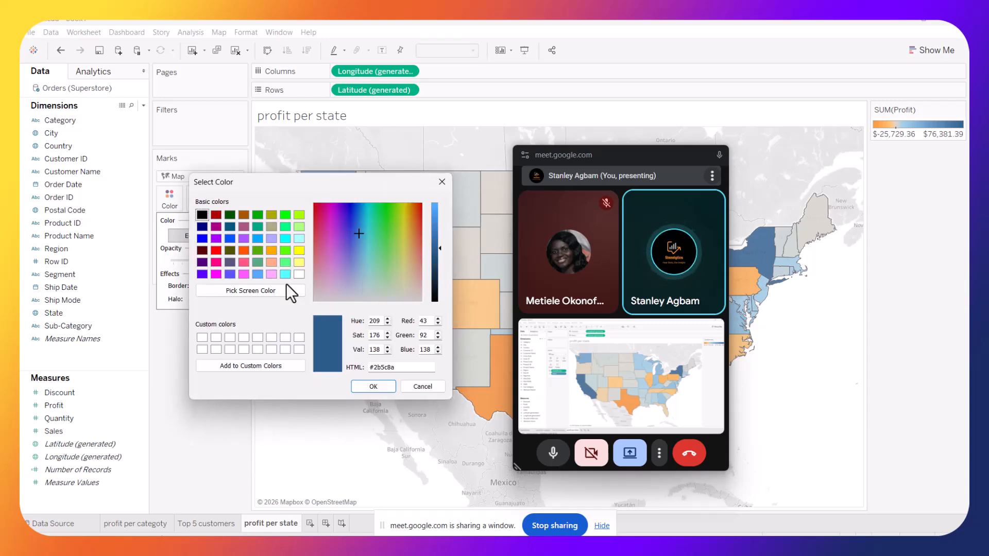
{"action": "left_click", "coordinate": [202, 215]}
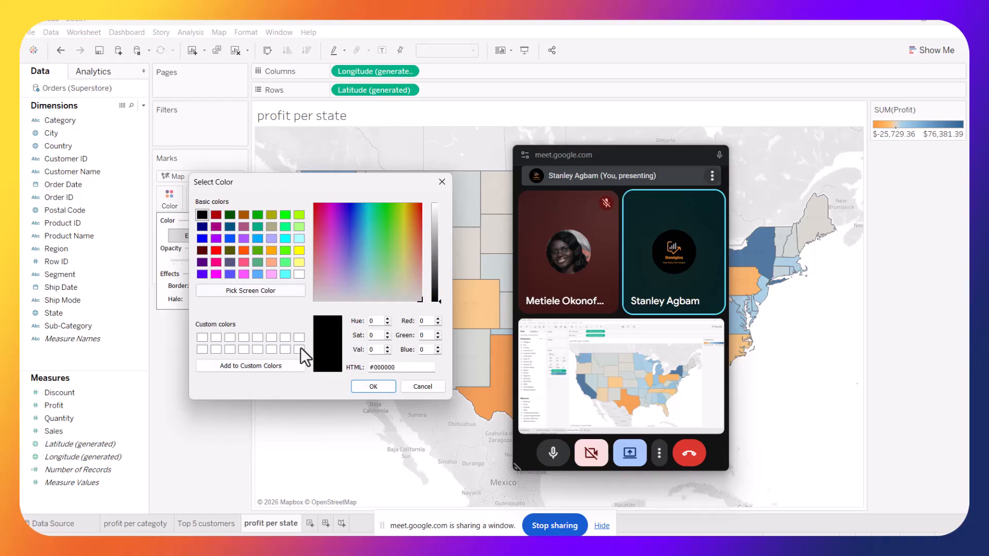
{"action": "left_click", "coordinate": [359, 389]}
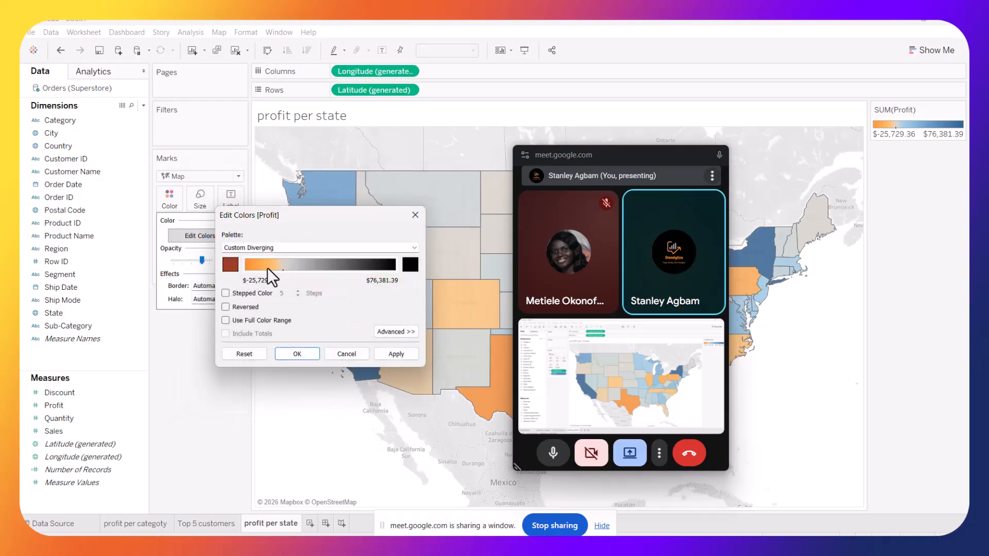
Set the palette's negative end to white and enable stepped color with 5 steps, then apply
{"action": "left_click", "coordinate": [229, 265]}
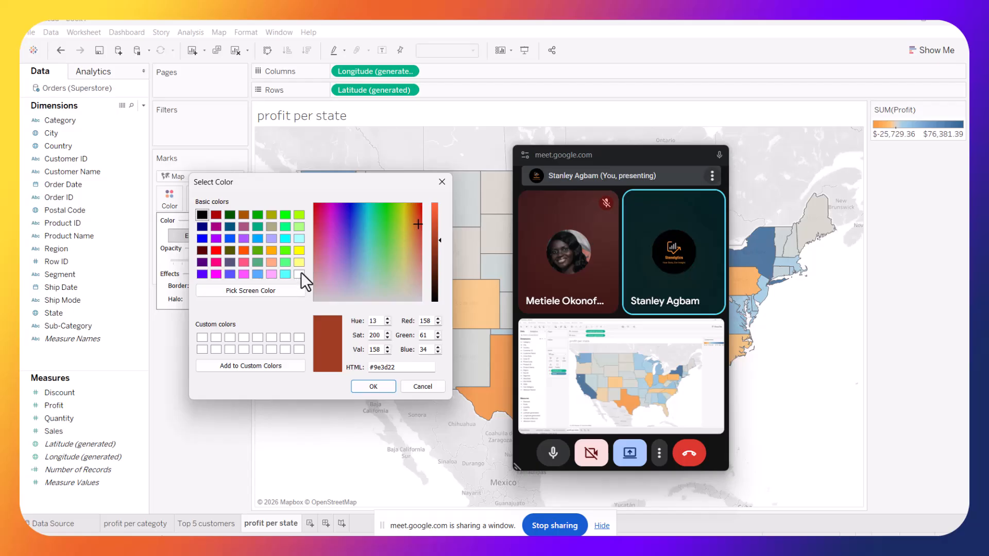
{"action": "left_click", "coordinate": [299, 274]}
{"action": "left_click", "coordinate": [373, 387]}
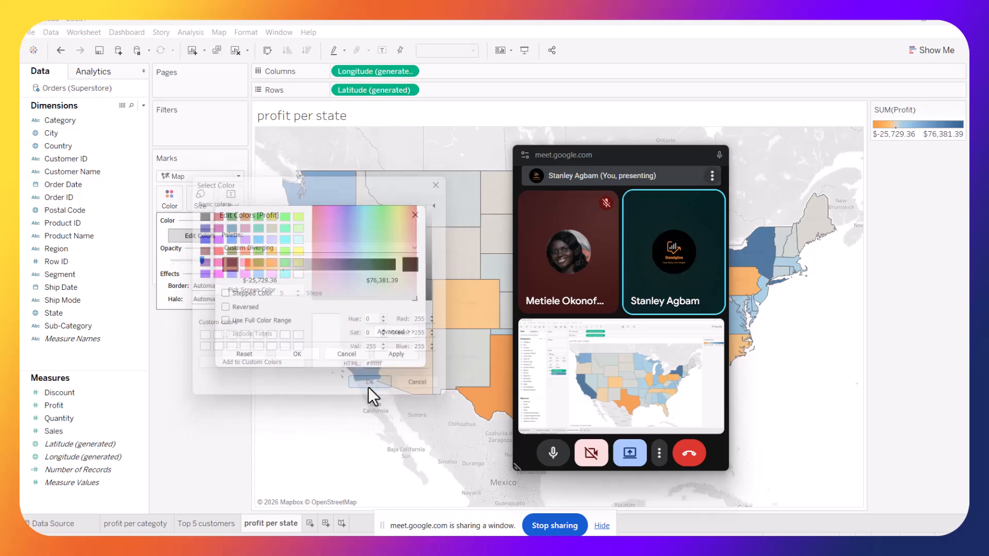
{"action": "left_click", "coordinate": [225, 293]}
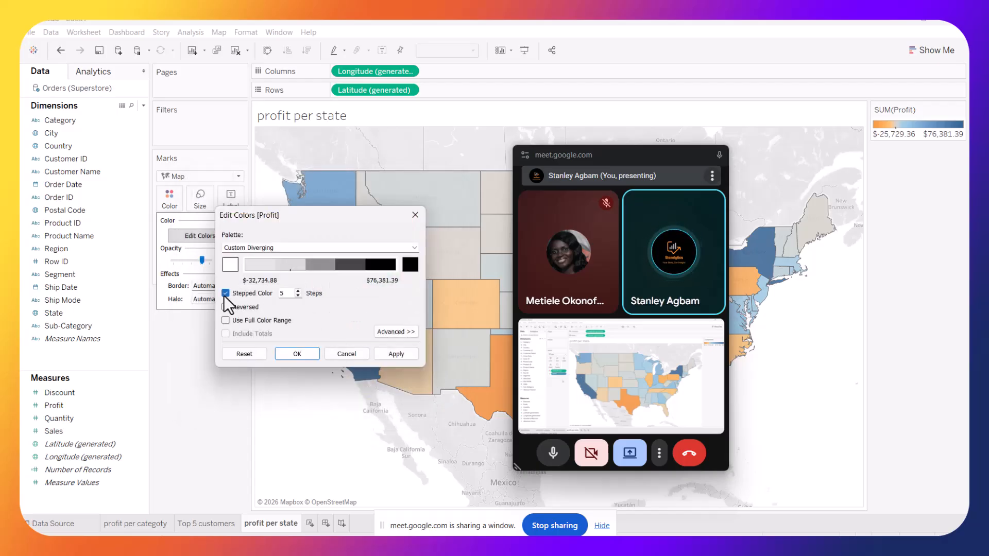
{"action": "left_click", "coordinate": [396, 354]}
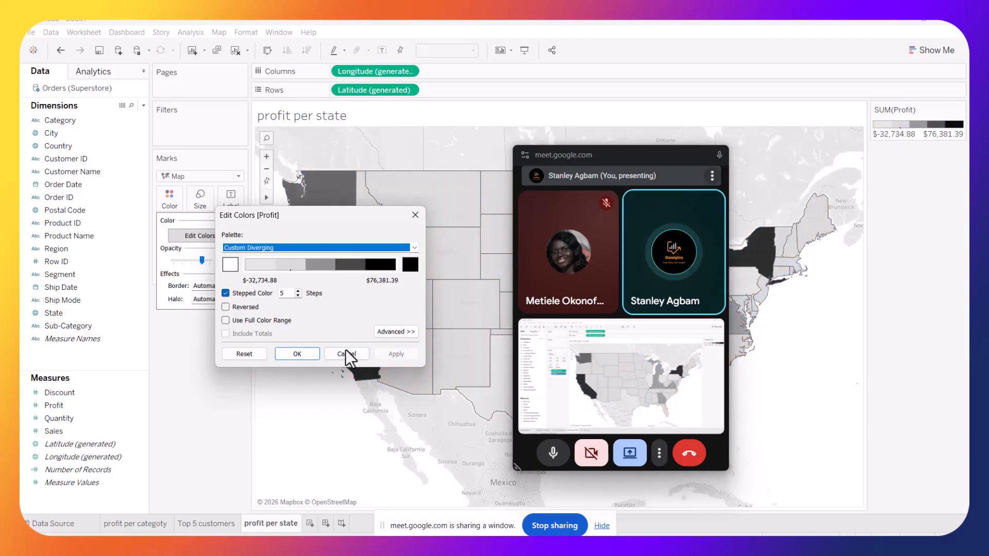
{"action": "left_click", "coordinate": [298, 350]}
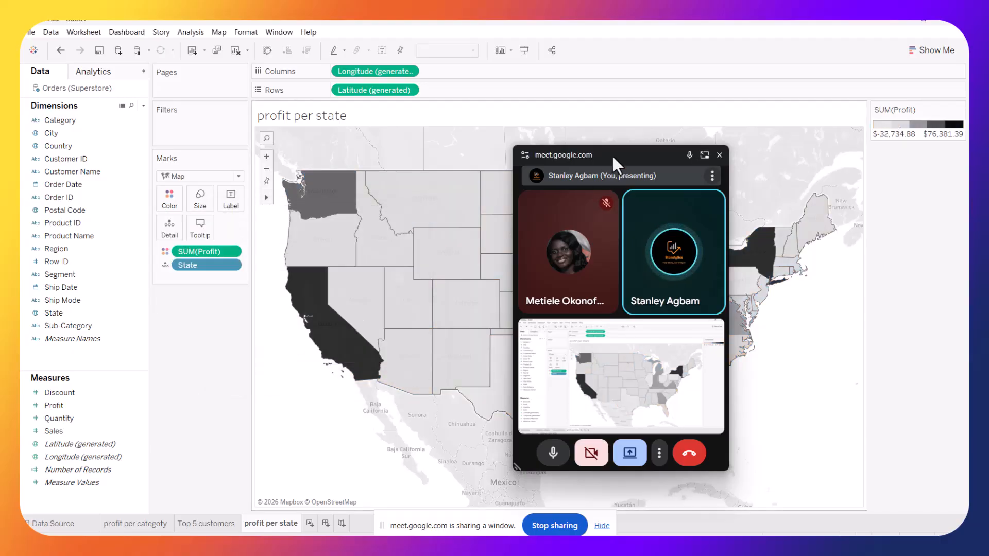
Label each state on the map with its SUM(Profit)
{"action": "left_click_drag", "start_coordinate": [620, 158], "coordinate": [773, 184]}
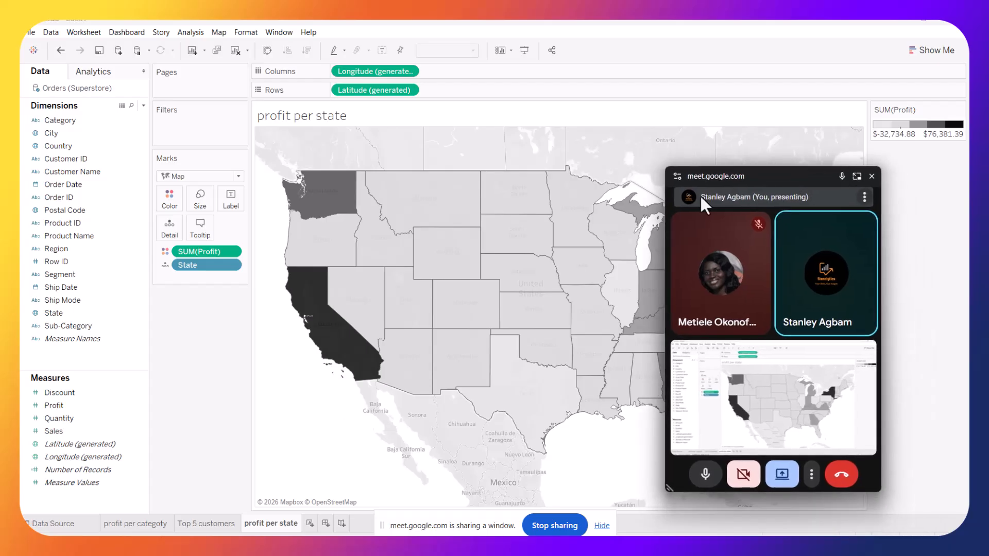
{"action": "left_click", "coordinate": [52, 408]}
{"action": "left_click_drag", "start_coordinate": [52, 408], "coordinate": [233, 196]}
{"action": "left_click_drag", "start_coordinate": [147, 326], "coordinate": [219, 212]}
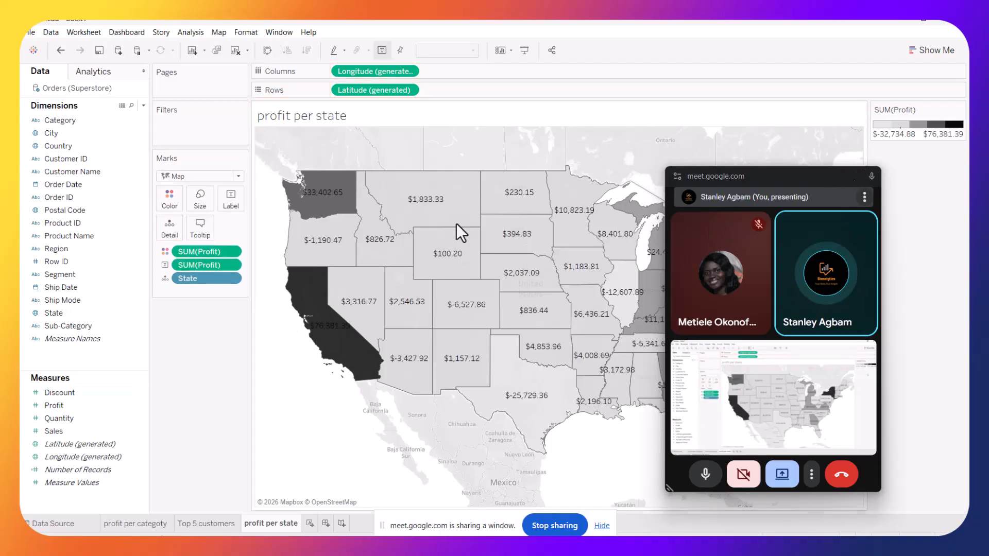
Add the State name to the map labels
{"action": "mouse_move", "coordinate": [458, 325]}
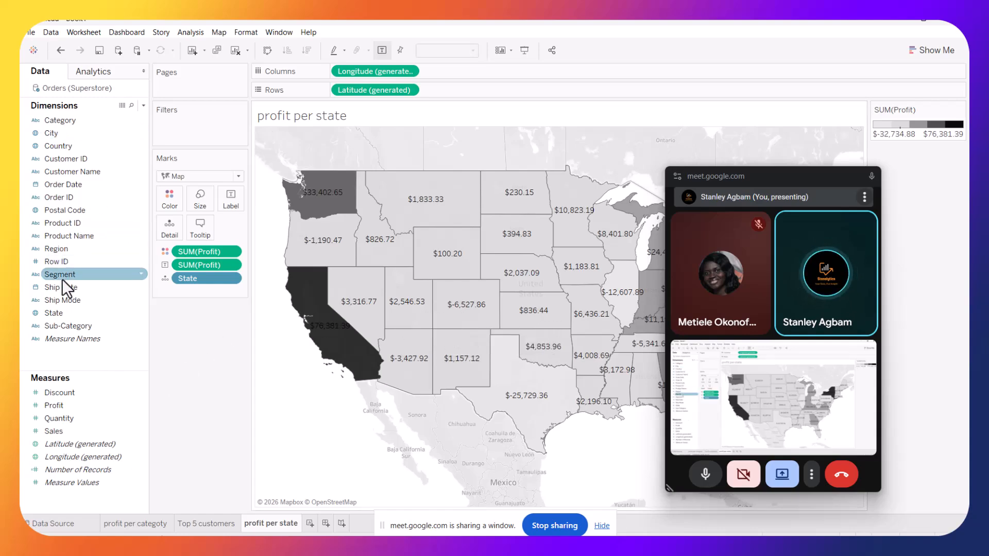
{"action": "left_click_drag", "start_coordinate": [52, 311], "coordinate": [227, 202]}
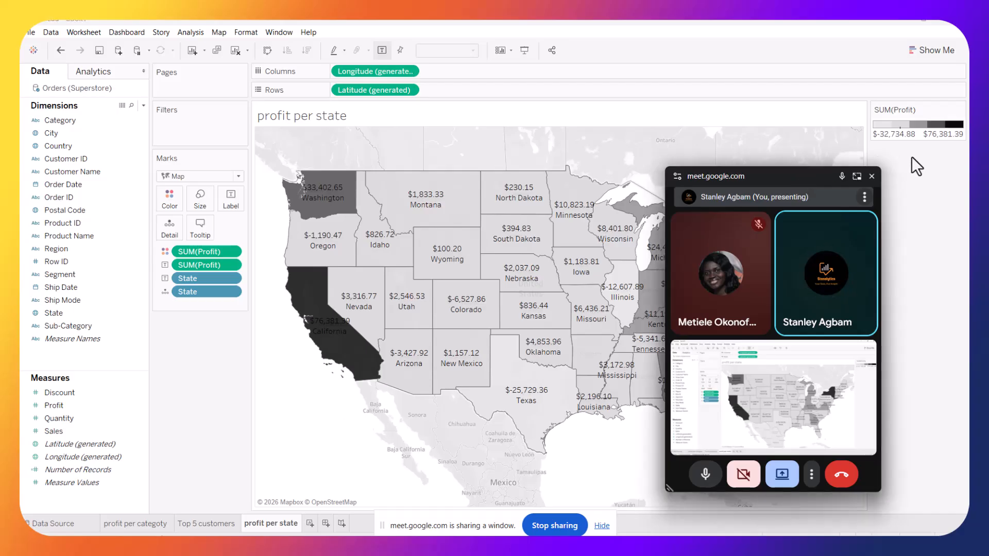
{"action": "left_click_drag", "start_coordinate": [795, 166], "coordinate": [271, 37]}
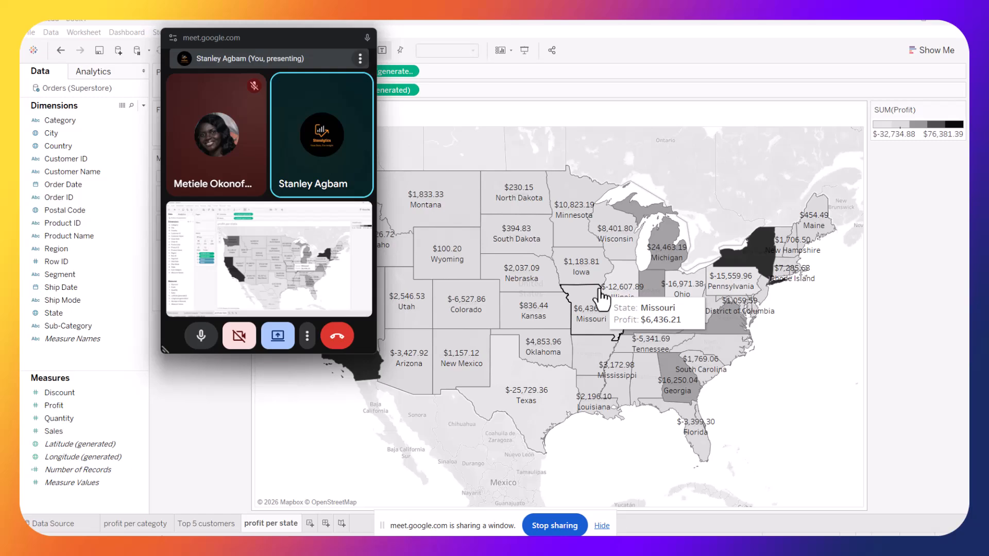
{"action": "left_click_drag", "start_coordinate": [264, 36], "coordinate": [650, 155]}
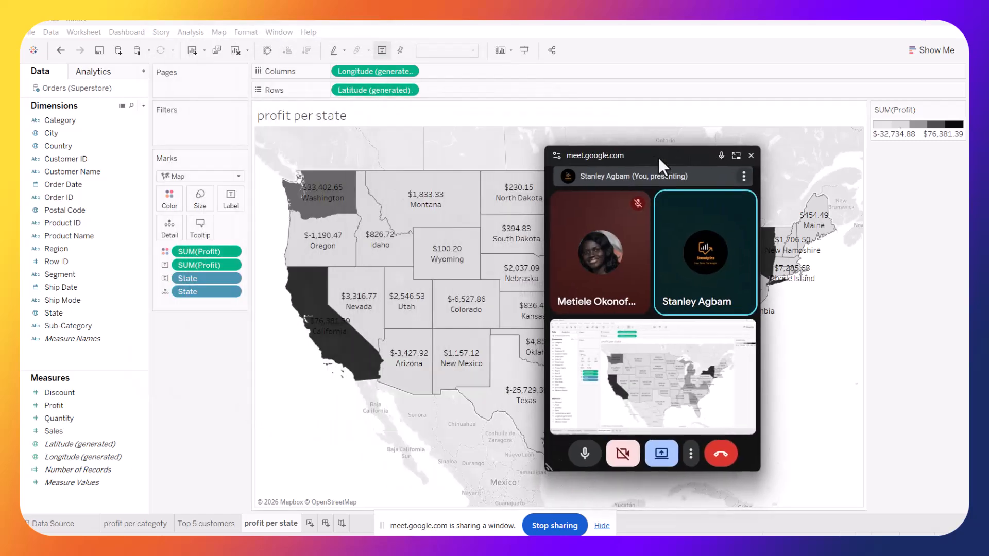
Review the Top 5 customers and profit per category worksheets
{"action": "left_click", "coordinate": [189, 523]}
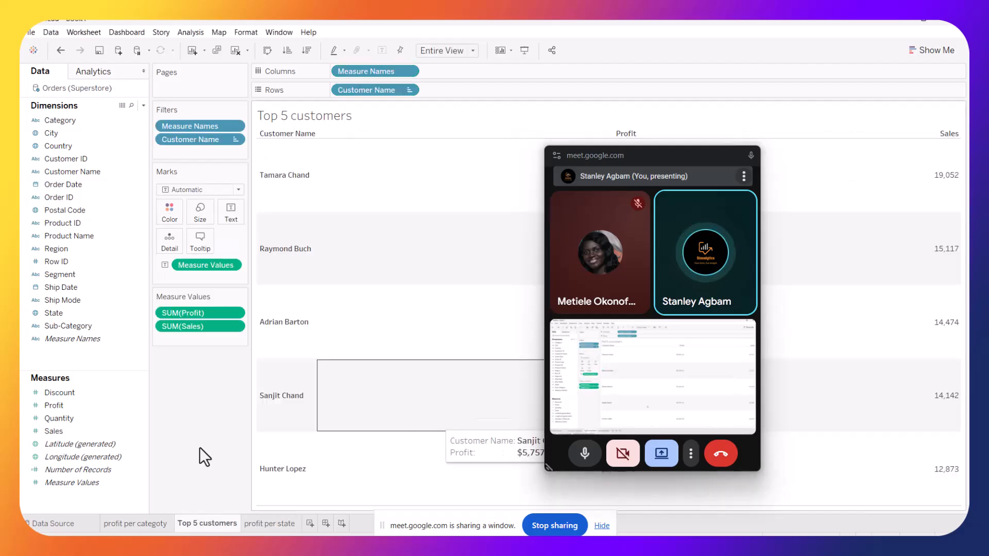
{"action": "left_click", "coordinate": [126, 529]}
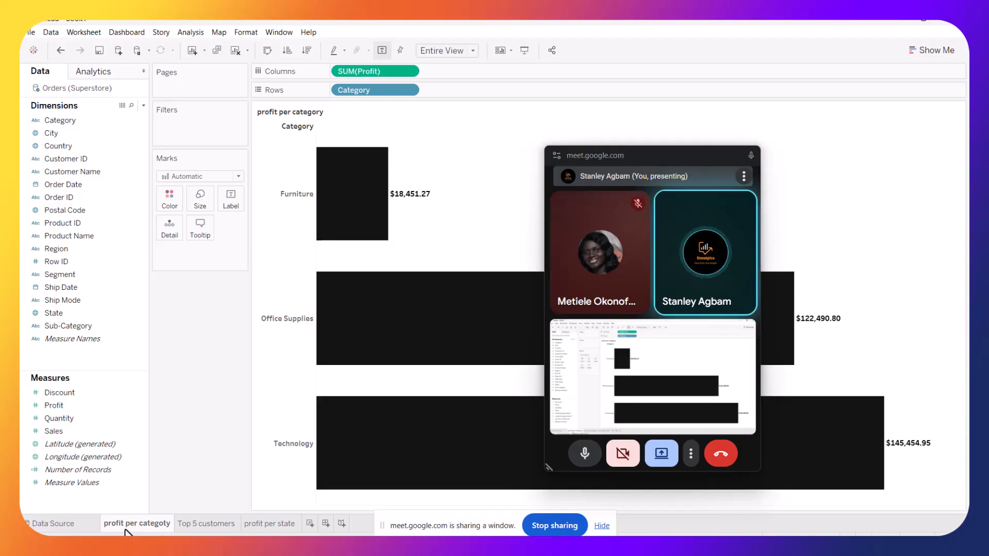
{"action": "left_click", "coordinate": [214, 523]}
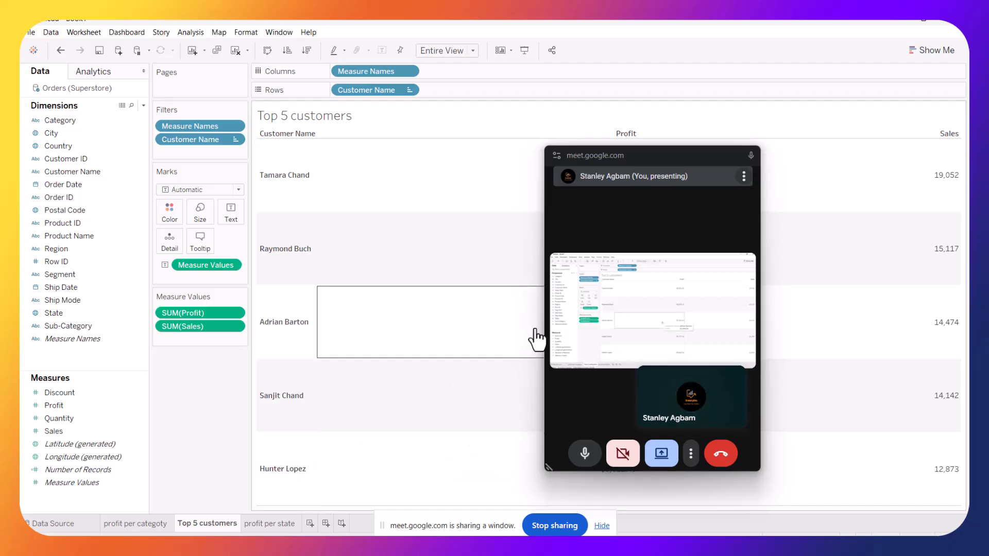
{"action": "left_click", "coordinate": [569, 523]}
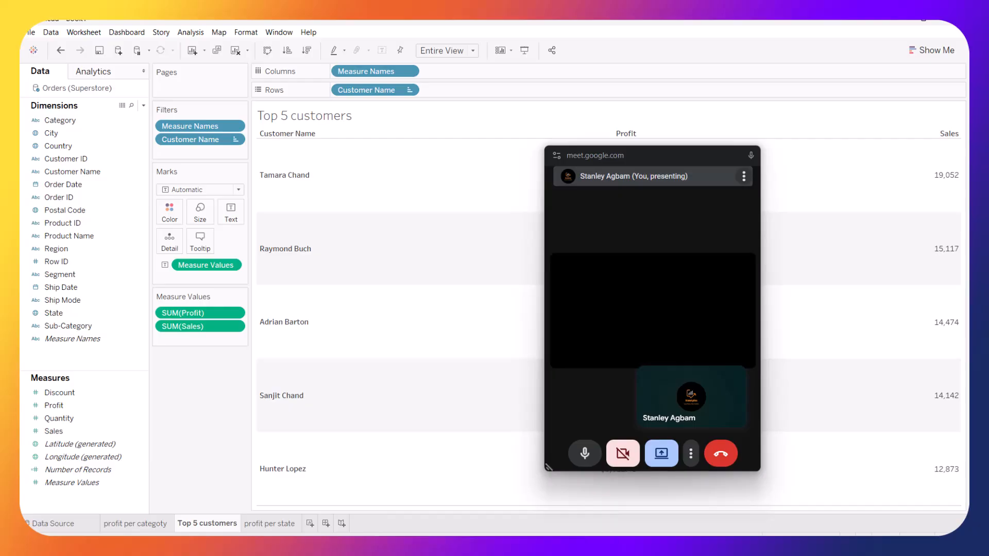
{"action": "left_click", "coordinate": [734, 154]}
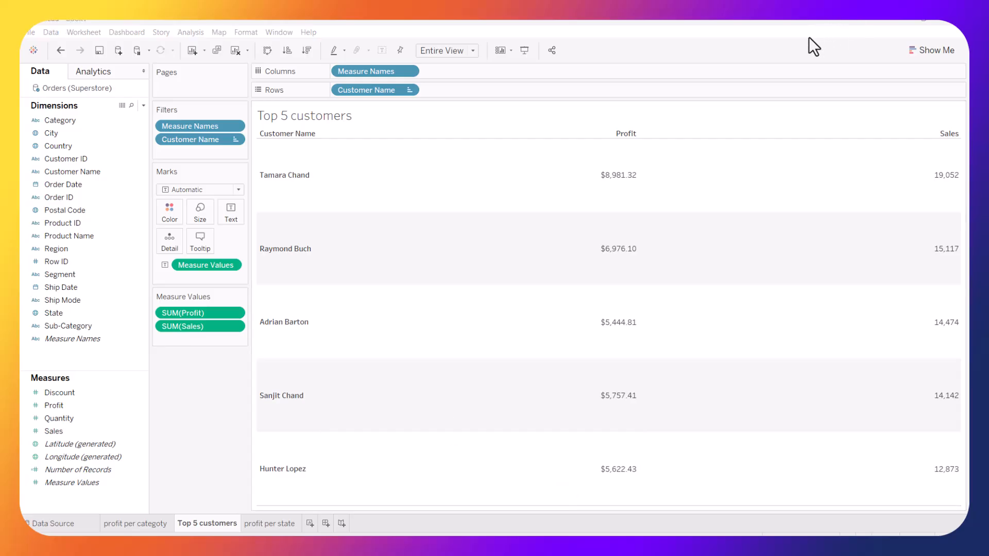
{"action": "key", "text": "super+Tab"}
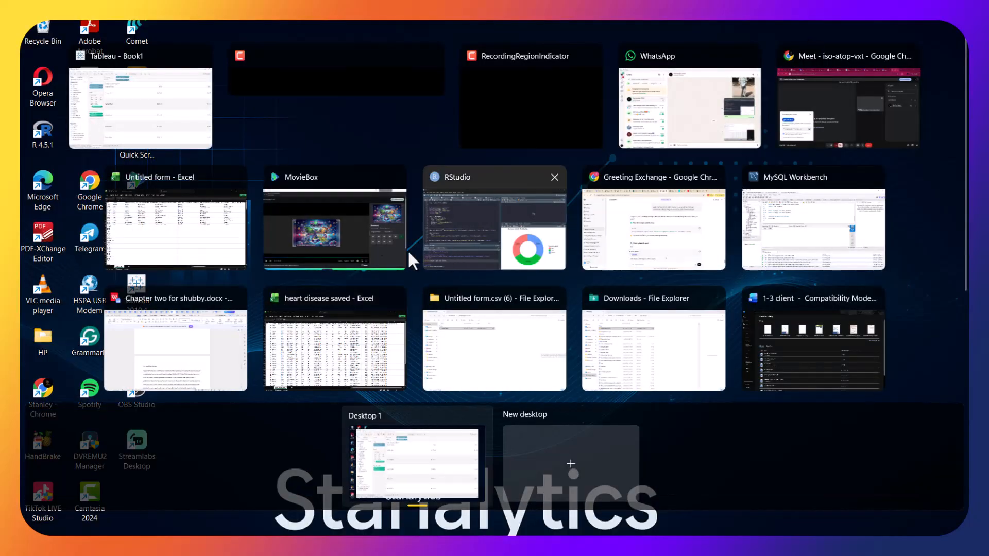
{"action": "left_click", "coordinate": [851, 128]}
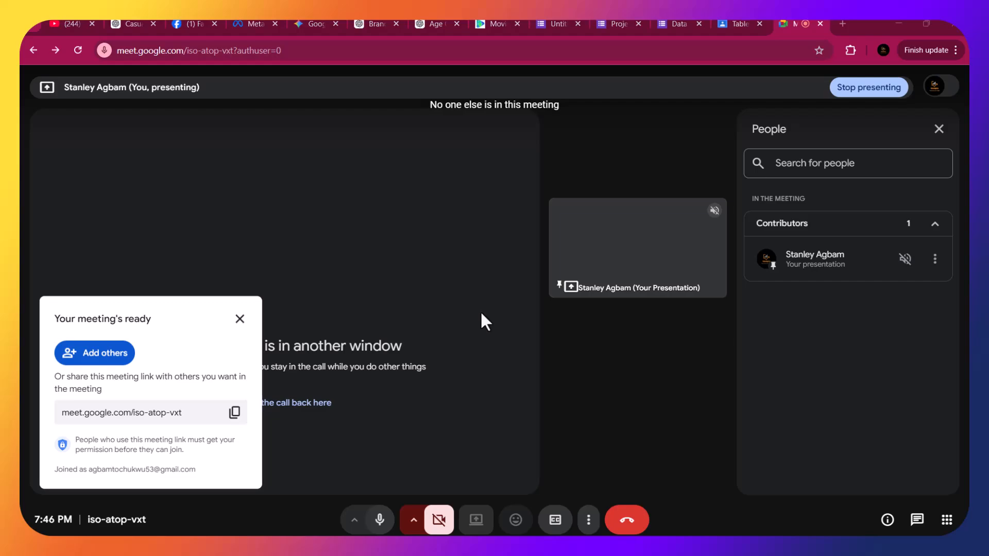
{"action": "key", "text": "super+Tab"}
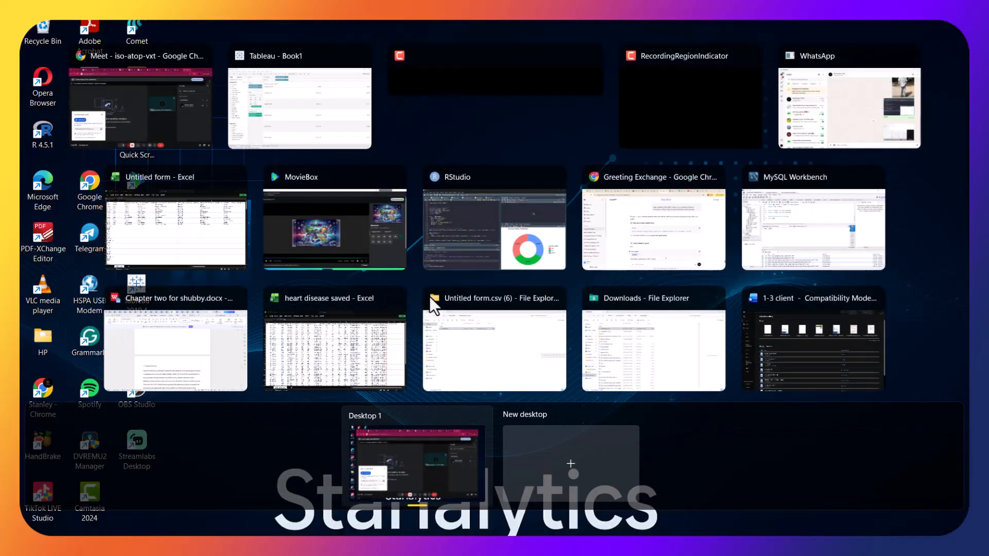
{"action": "left_click", "coordinate": [285, 95]}
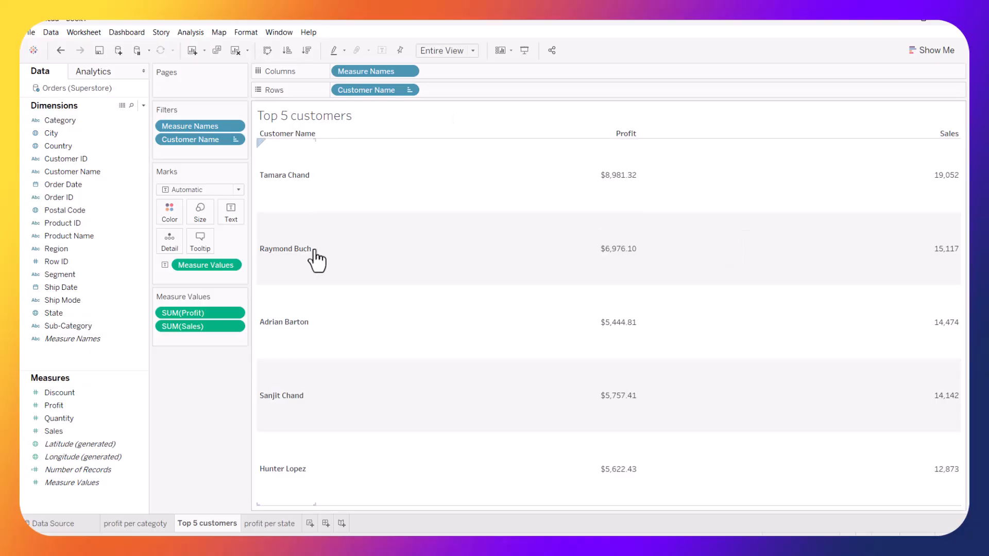
Open the profit per state worksheet and add Category as a filter
{"action": "left_click", "coordinate": [253, 526]}
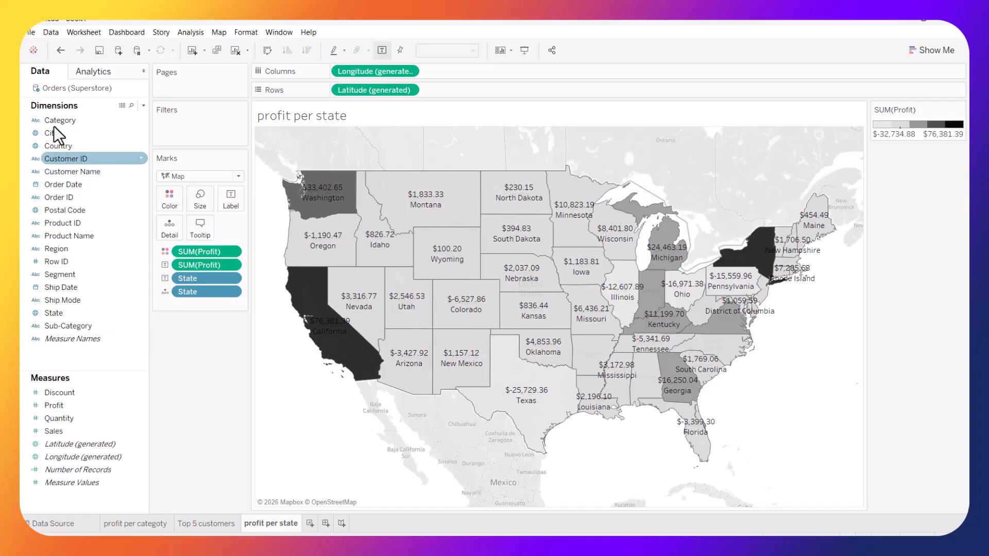
{"action": "left_click", "coordinate": [70, 235]}
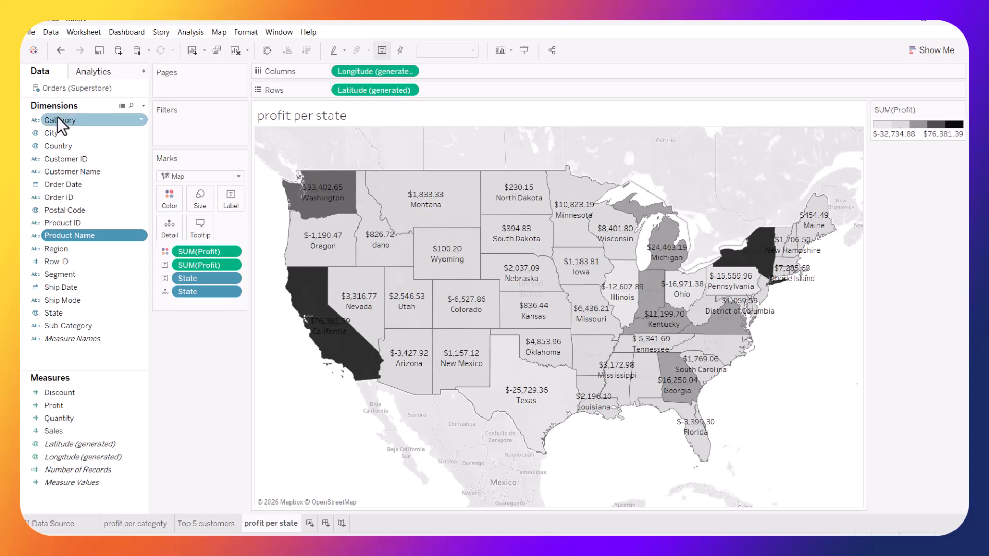
{"action": "left_click_drag", "start_coordinate": [59, 118], "coordinate": [178, 122]}
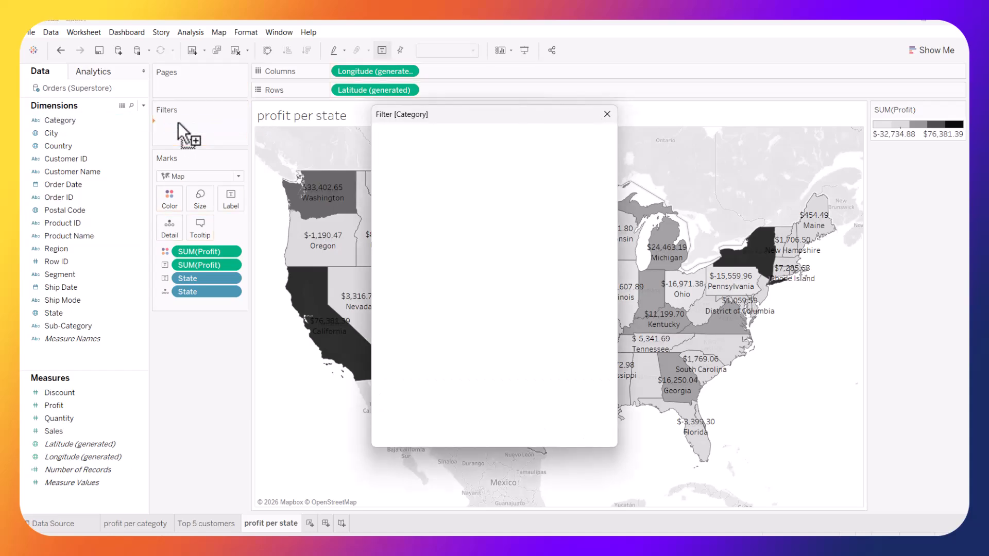
{"action": "left_click", "coordinate": [574, 433]}
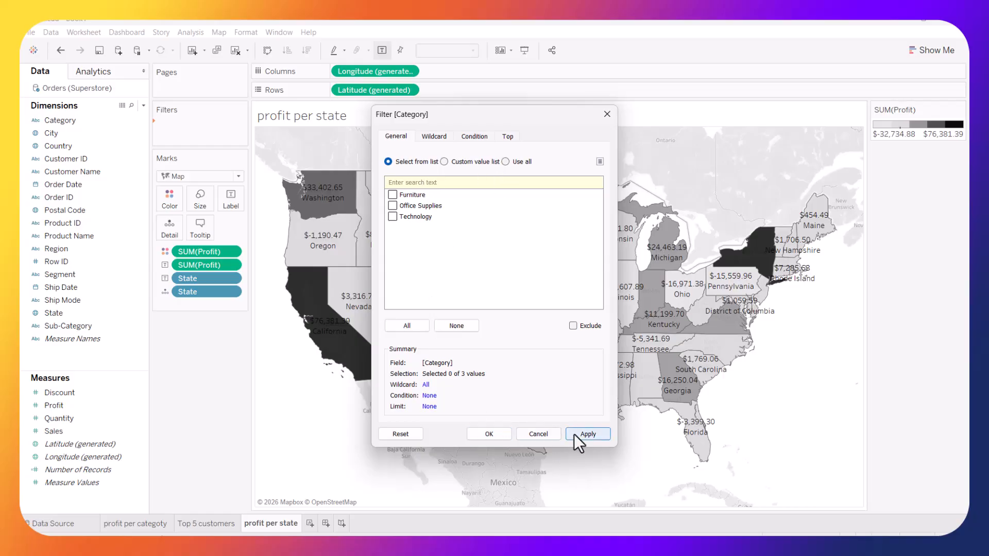
{"action": "left_click", "coordinate": [478, 436]}
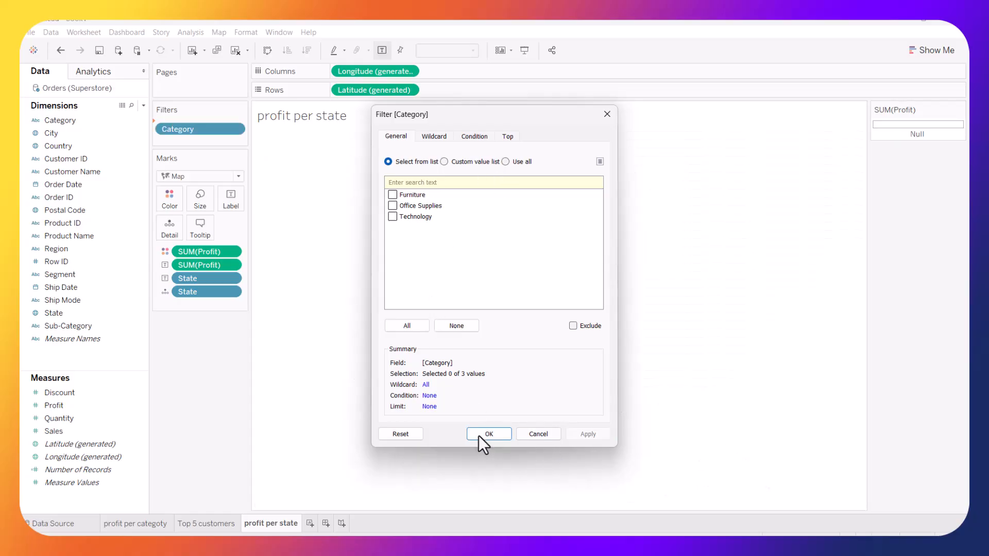
Show the Category filter card and select (All) categories
{"action": "left_click", "coordinate": [236, 125]}
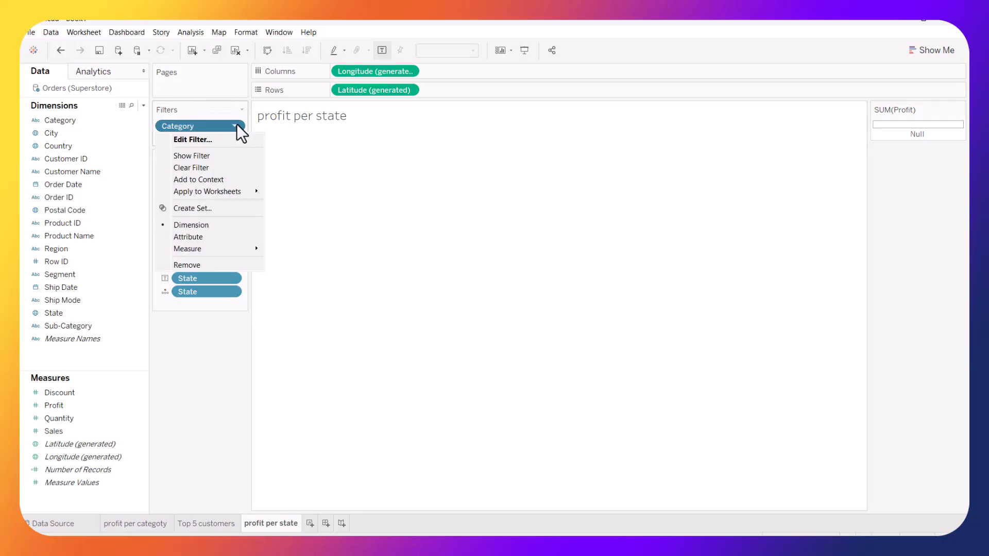
{"action": "left_click", "coordinate": [203, 156]}
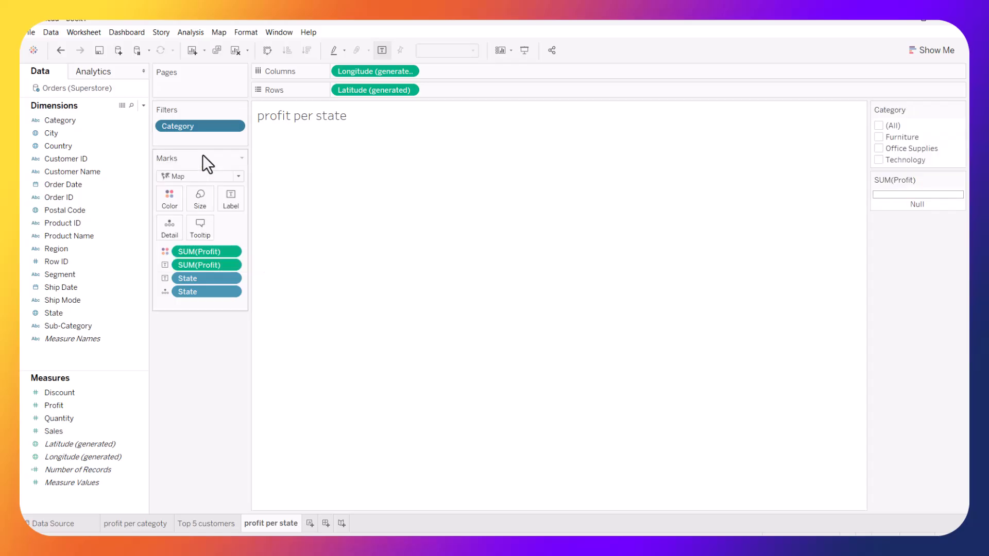
{"action": "left_click", "coordinate": [878, 124]}
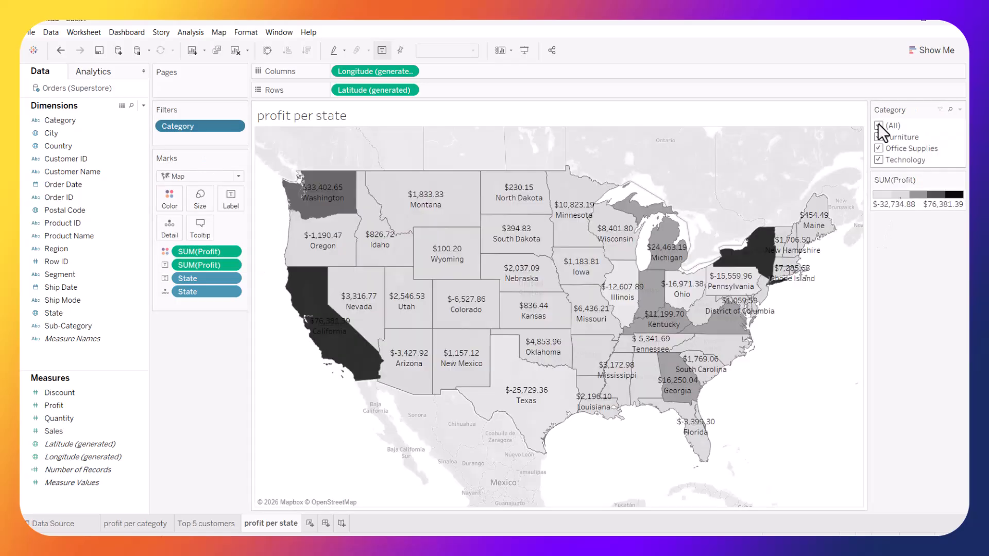
Change the Category filter card to a single-value dropdown
{"action": "left_click", "coordinate": [958, 110]}
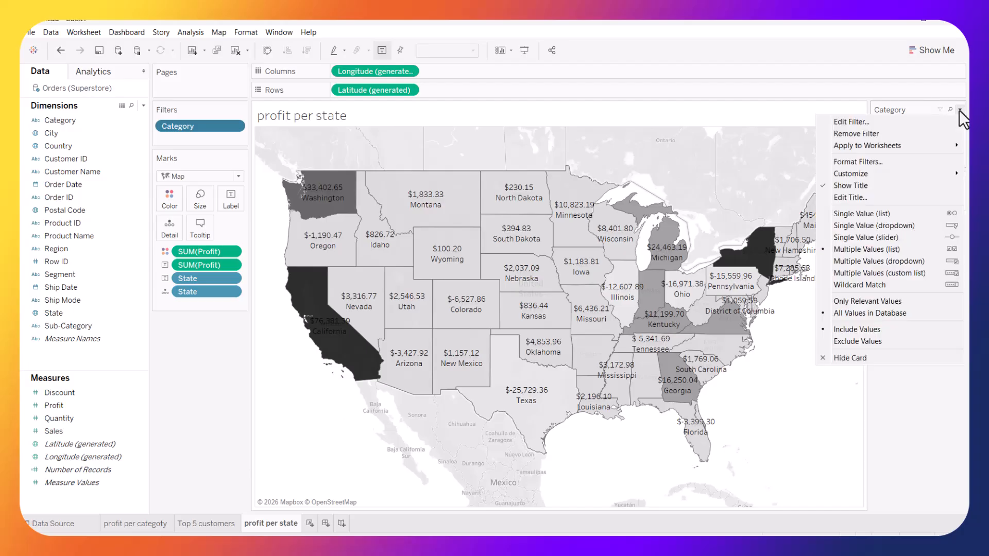
{"action": "left_click", "coordinate": [849, 226]}
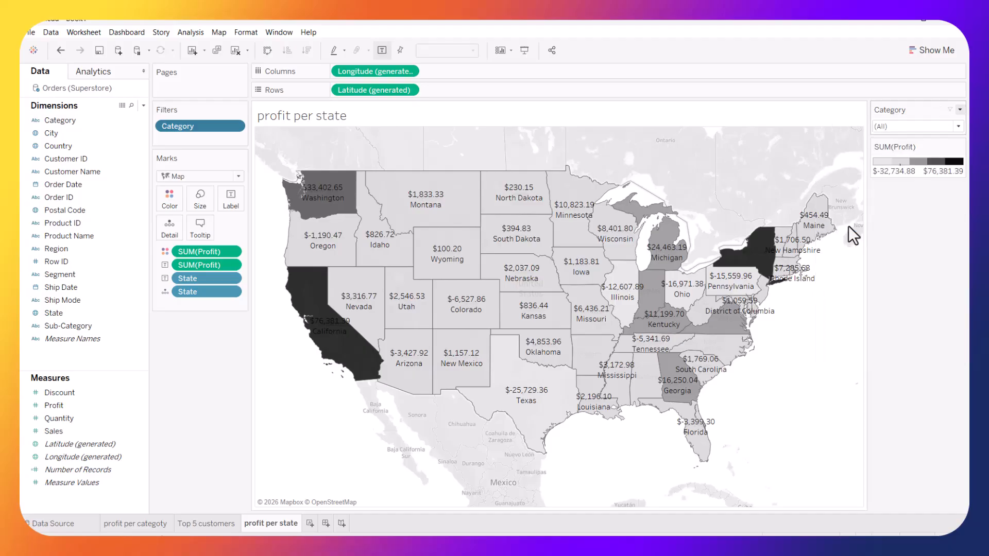
{"action": "left_click", "coordinate": [959, 124]}
{"action": "left_click", "coordinate": [926, 272]}
{"action": "mouse_move", "coordinate": [641, 276]}
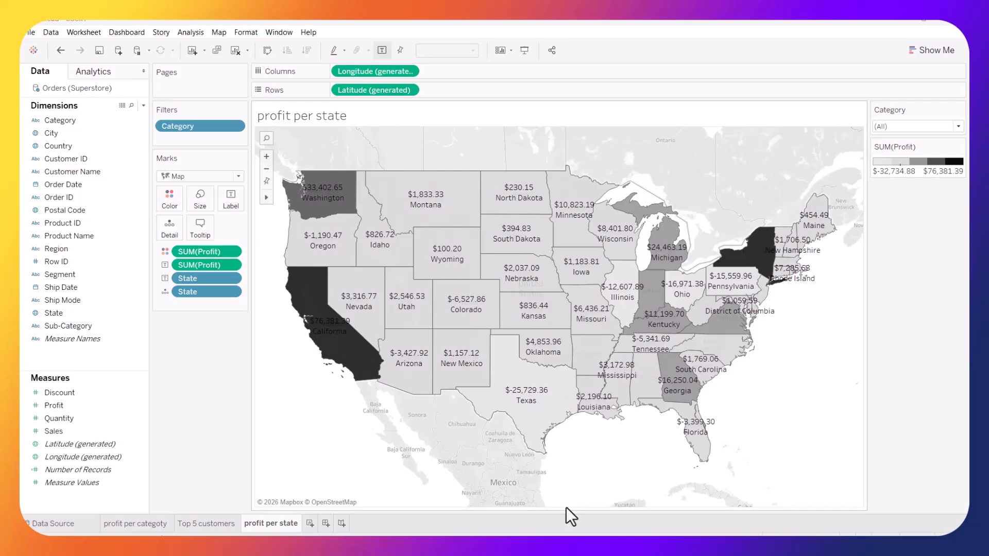
{"action": "key", "text": "super+Tab"}
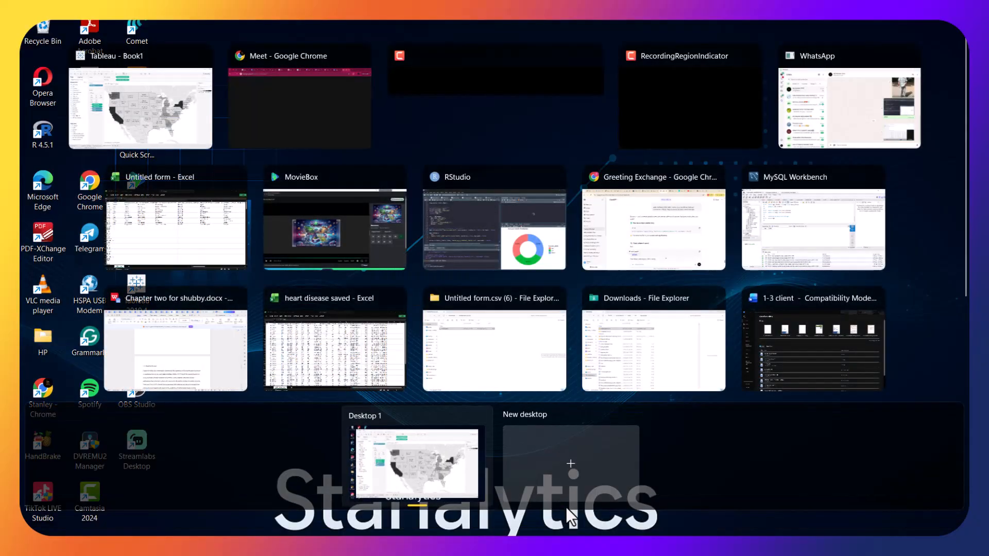
{"action": "left_click", "coordinate": [277, 89]}
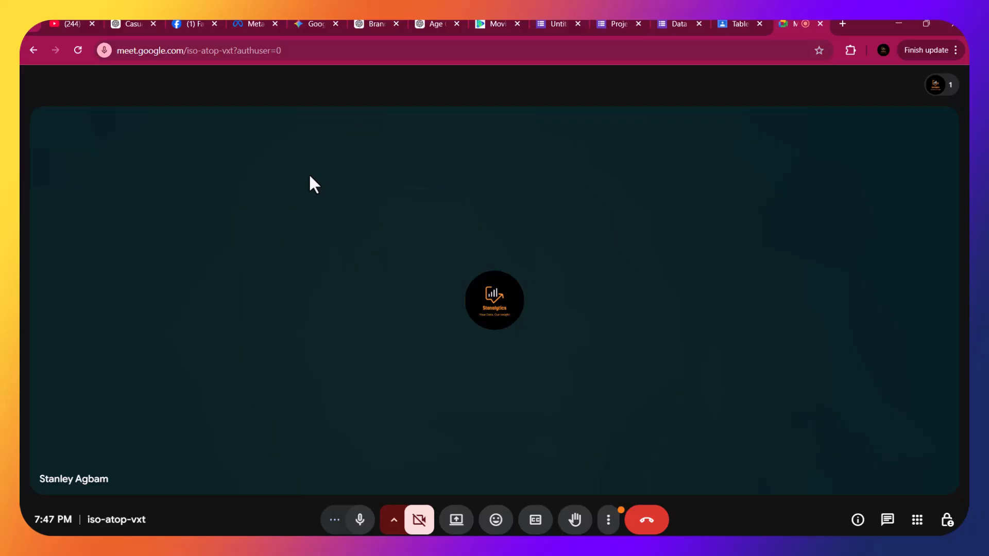
{"action": "mouse_move", "coordinate": [361, 262]}
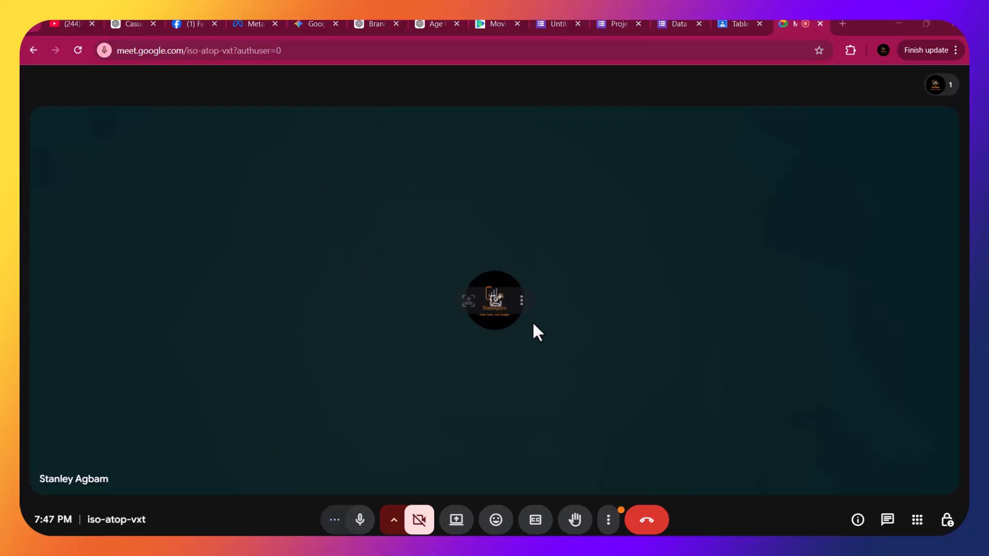
{"action": "key", "text": "super+Tab"}
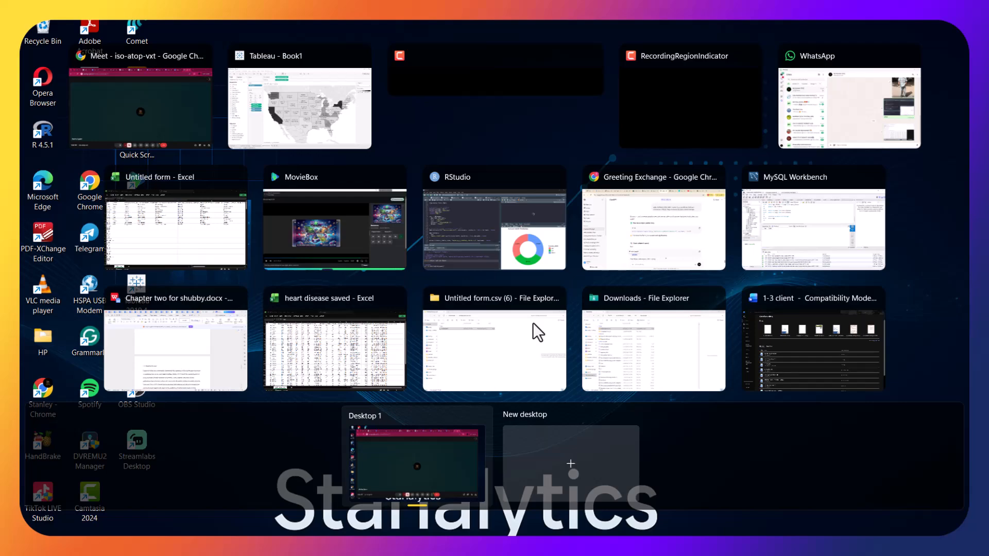
{"action": "left_click", "coordinate": [274, 113]}
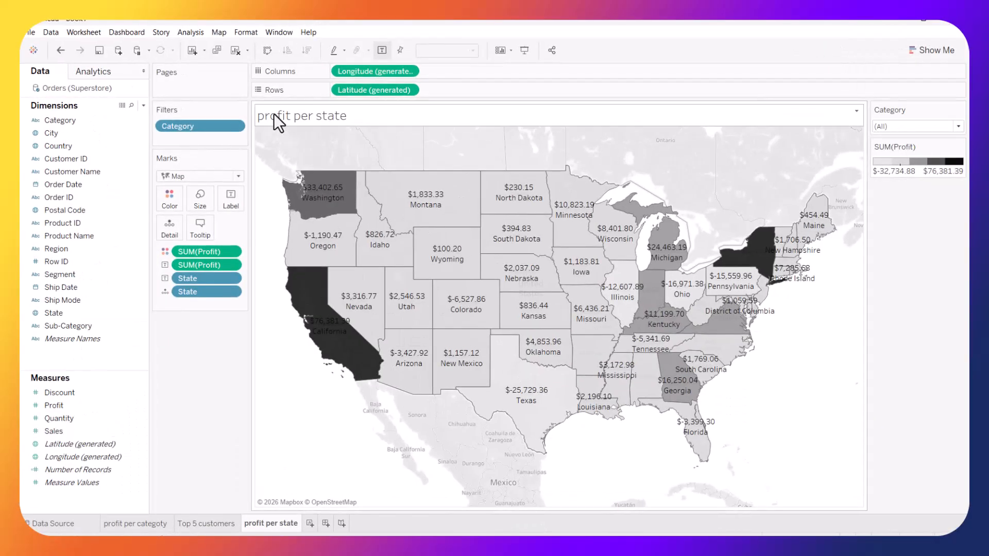